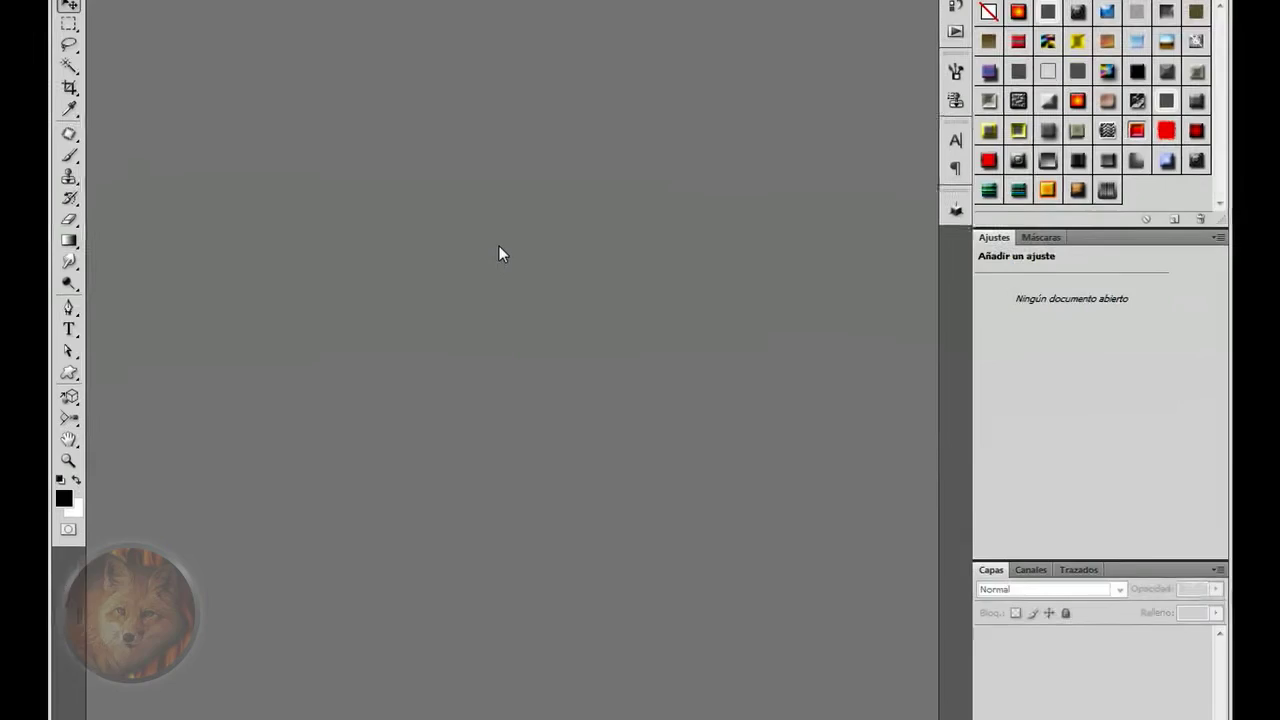
# Step: Open the wood texture image madera 2.jpg as a new document
pyautogui.doubleClick(528, 269)
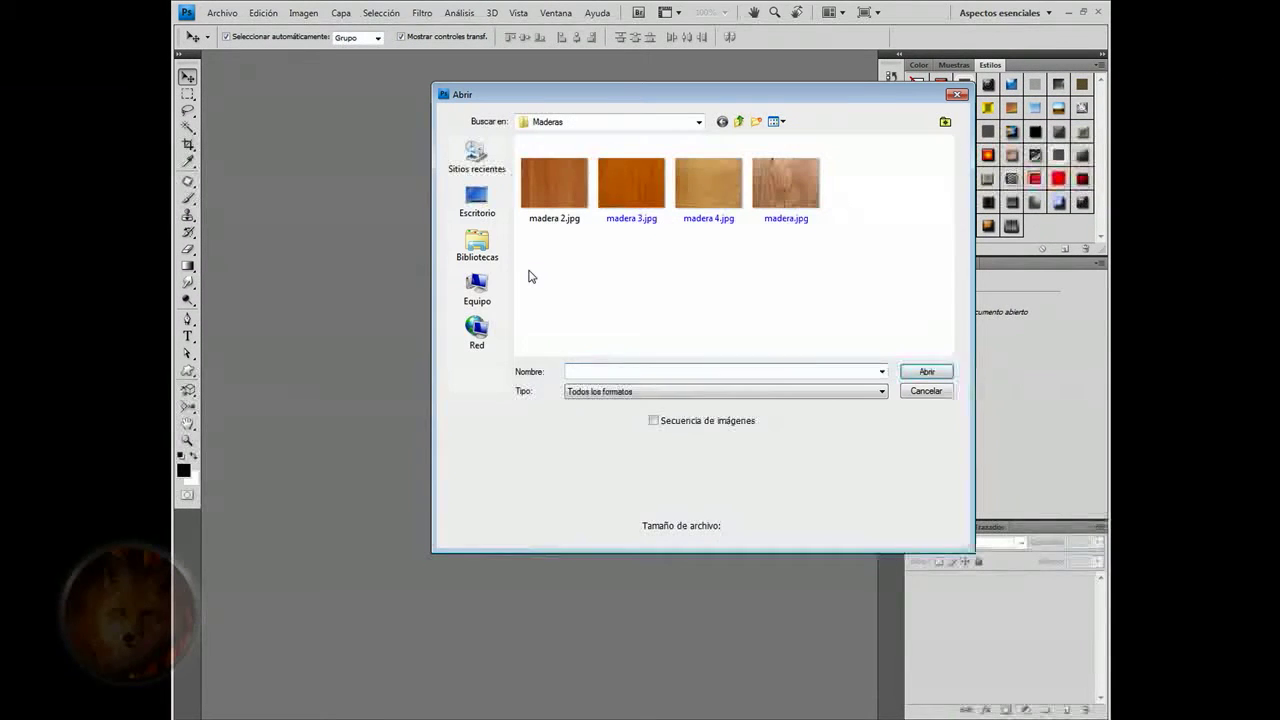
pyautogui.click(546, 188)
pyautogui.click(928, 370)
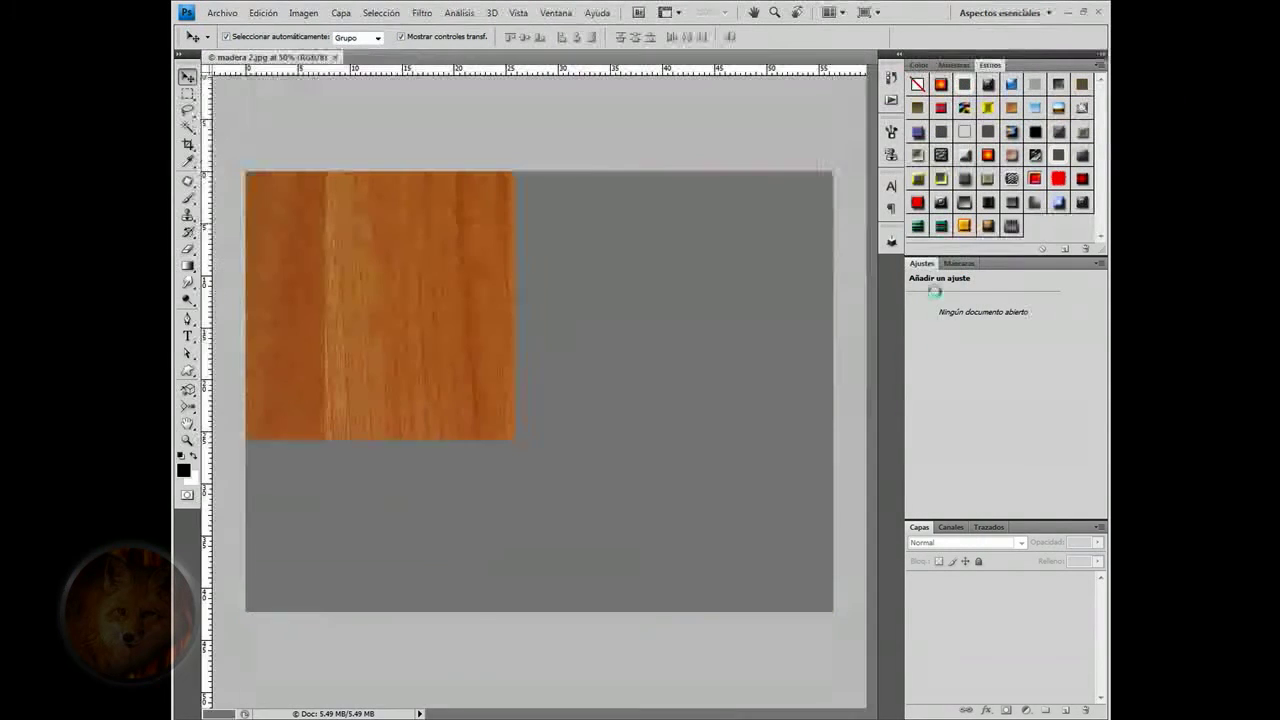
# Step: Type 'Photoshop' and 'Fácil' on two lines in black over the upper wood, then commit
pyautogui.click(187, 337)
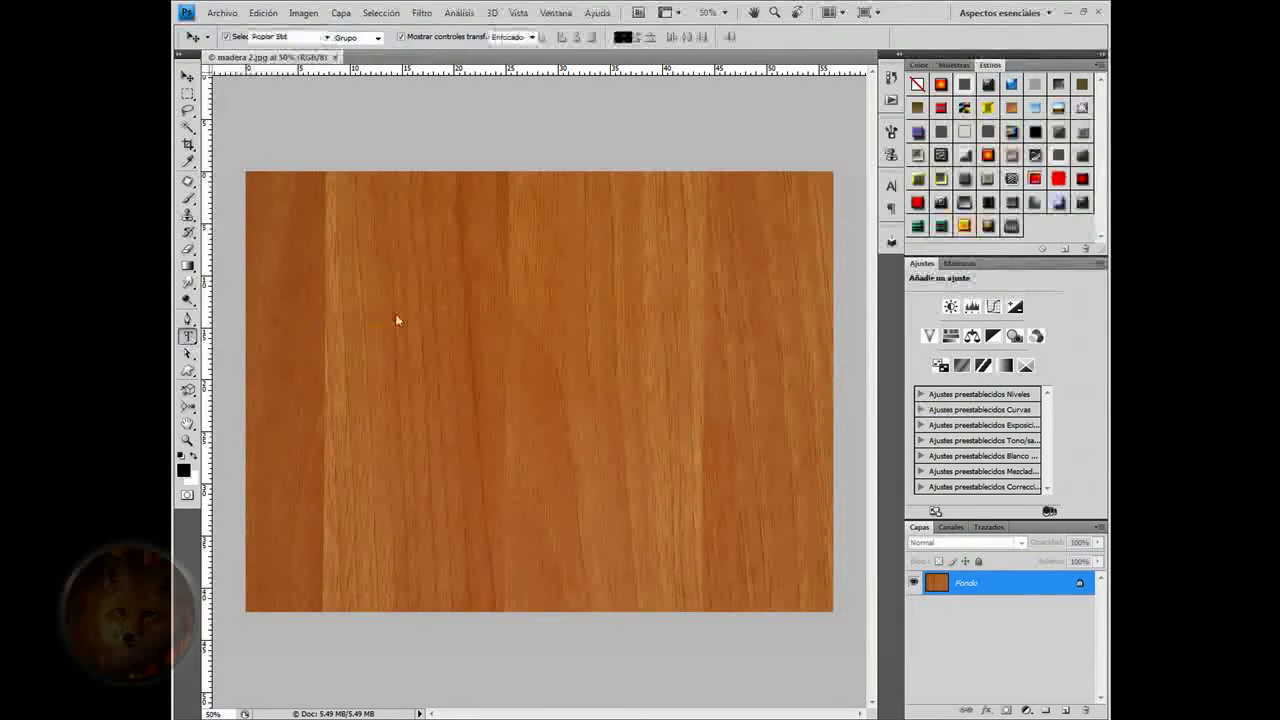
pyautogui.click(491, 316)
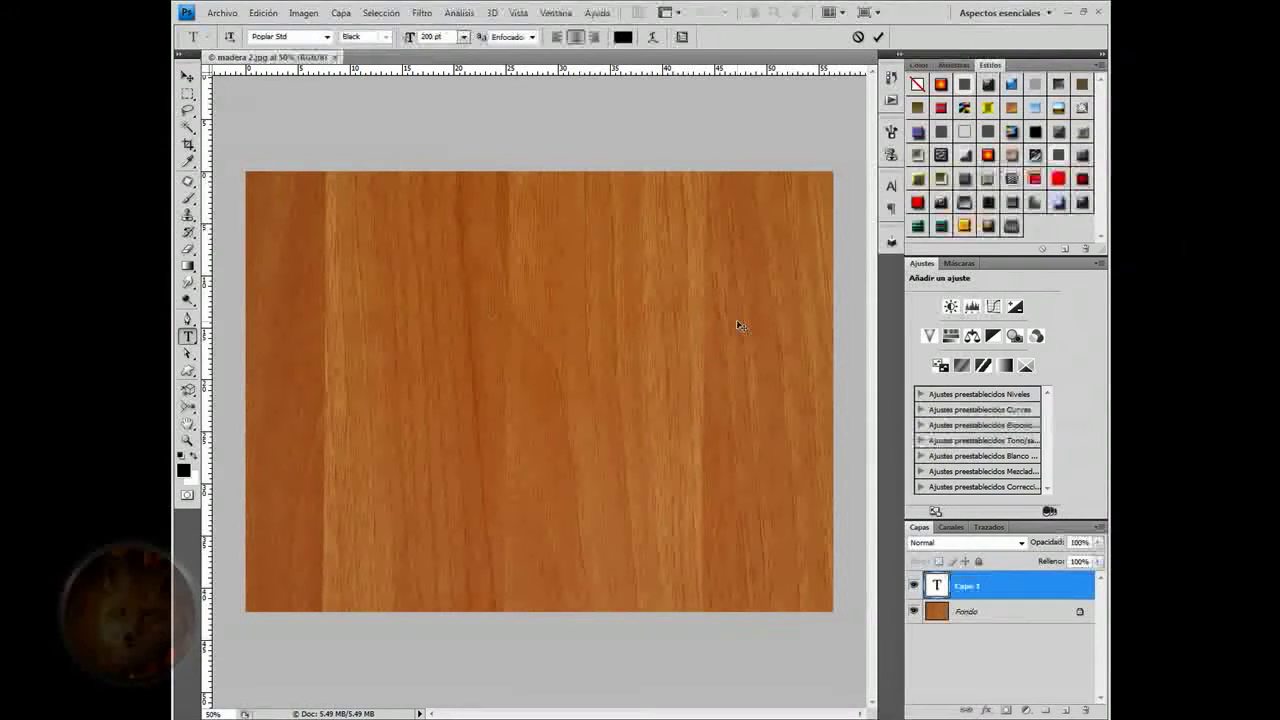
pyautogui.write('Phot')
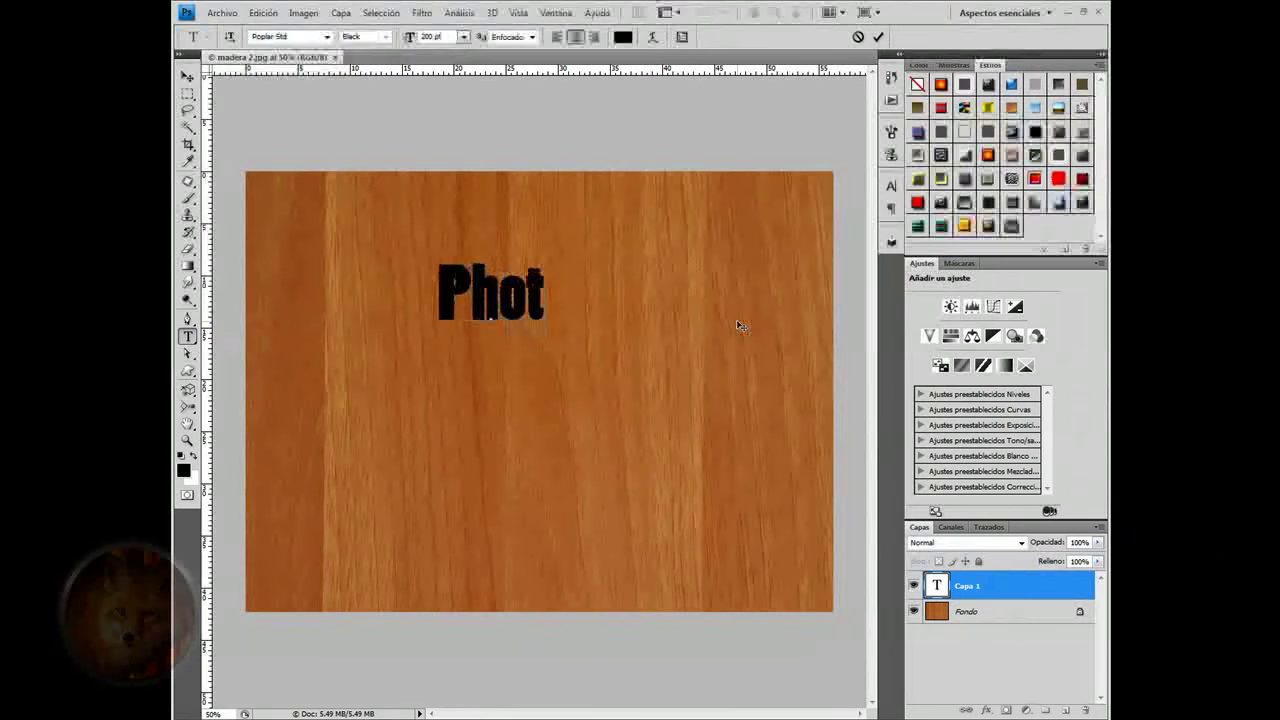
pyautogui.write('oshop')
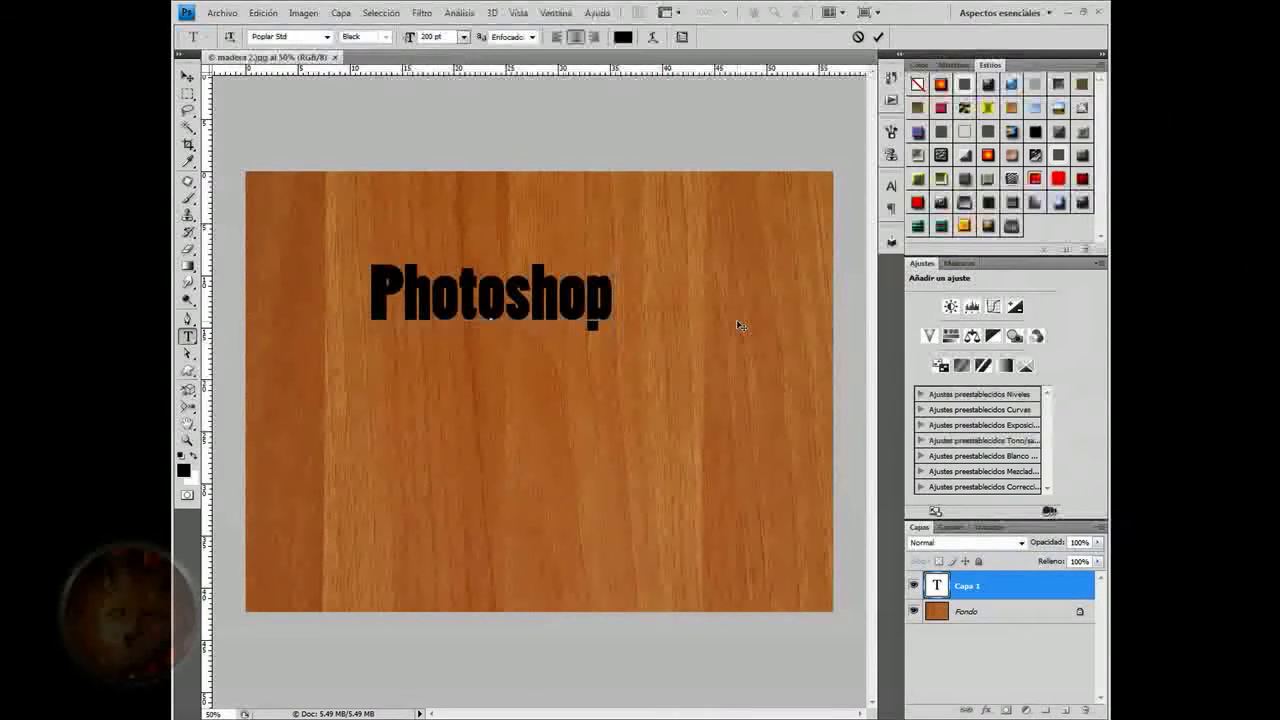
pyautogui.press('Return')
pyautogui.write('Fác')
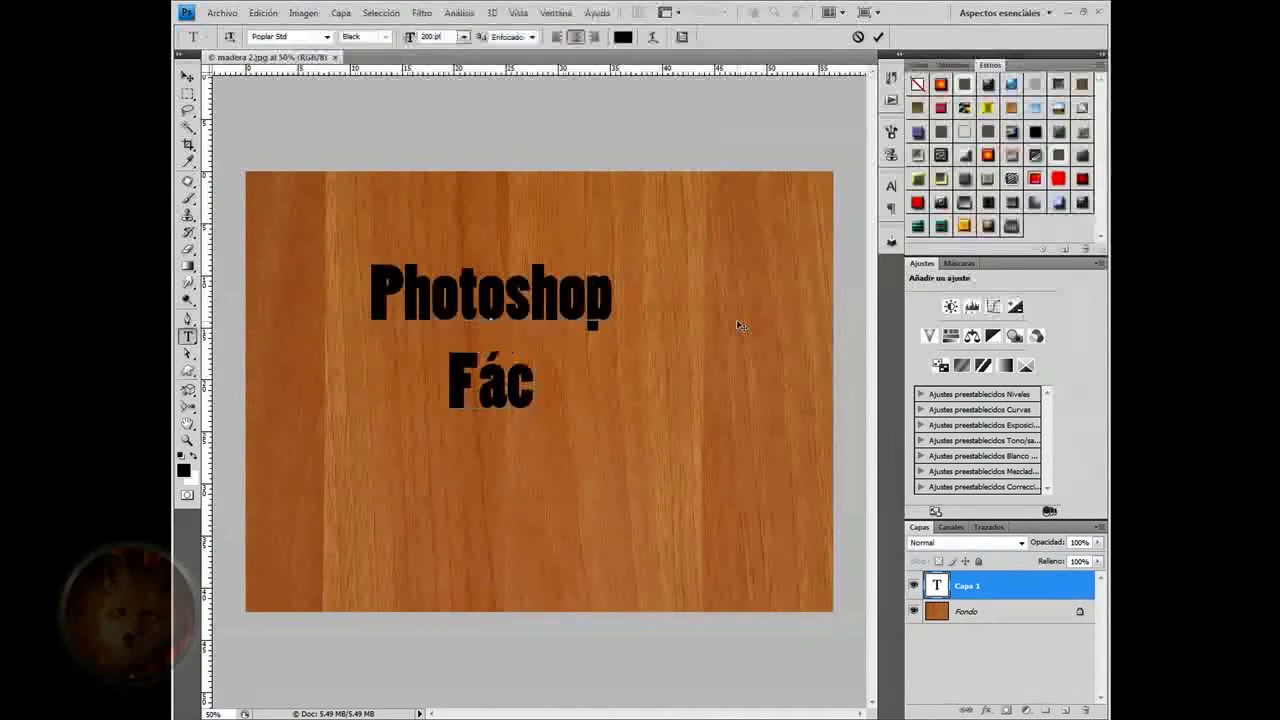
pyautogui.write('il')
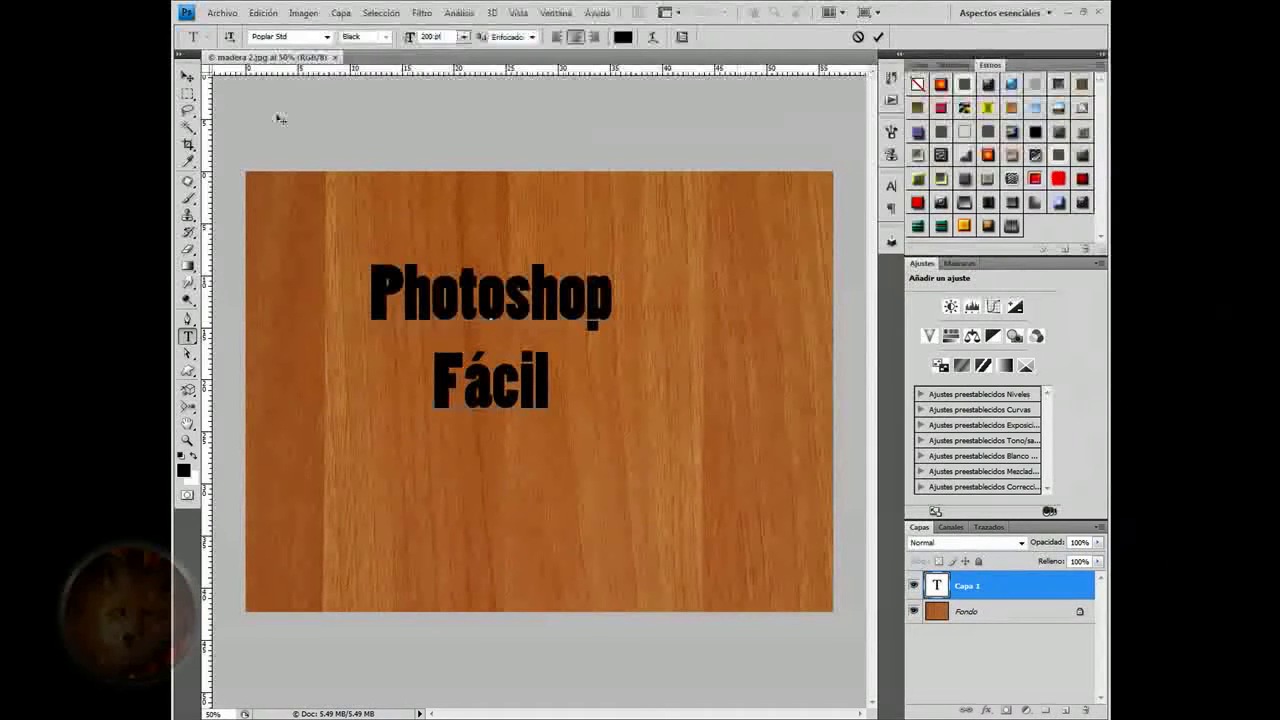
pyautogui.click(187, 78)
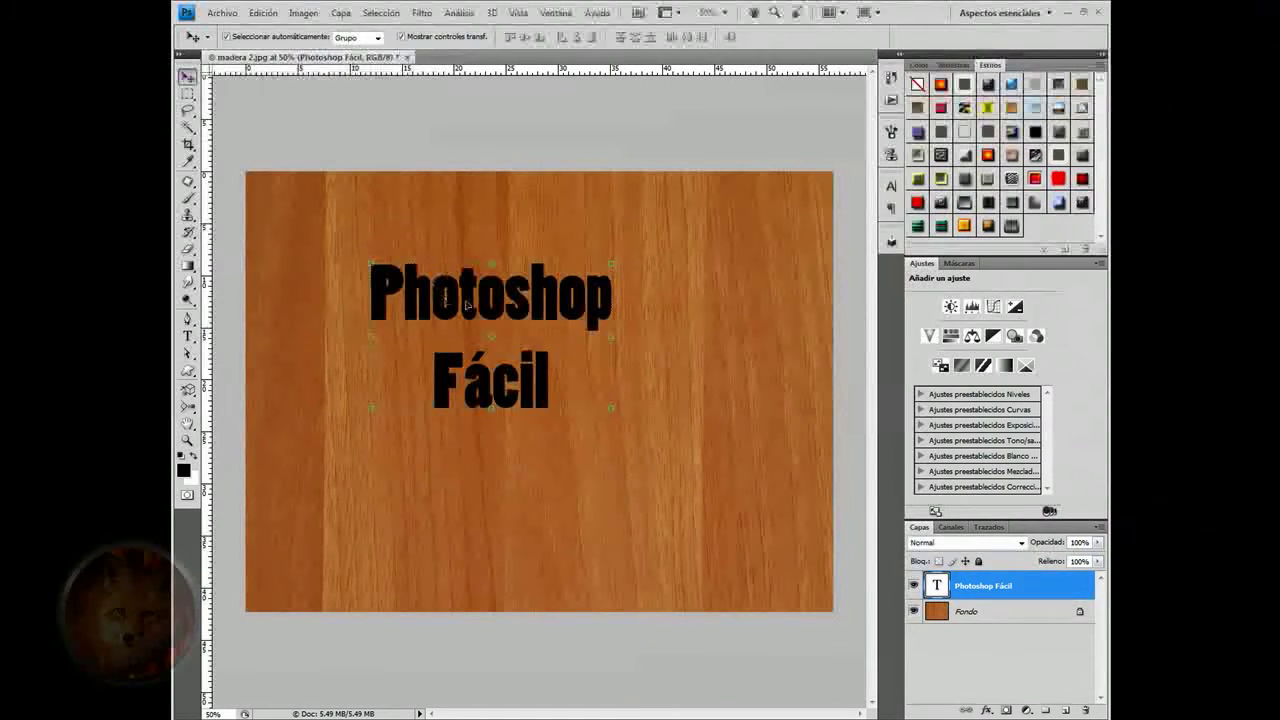
# Step: Centre the text on the wood, rasterize it, and select its letter pixels
pyautogui.moveTo(468, 305); pyautogui.dragTo(523, 333)
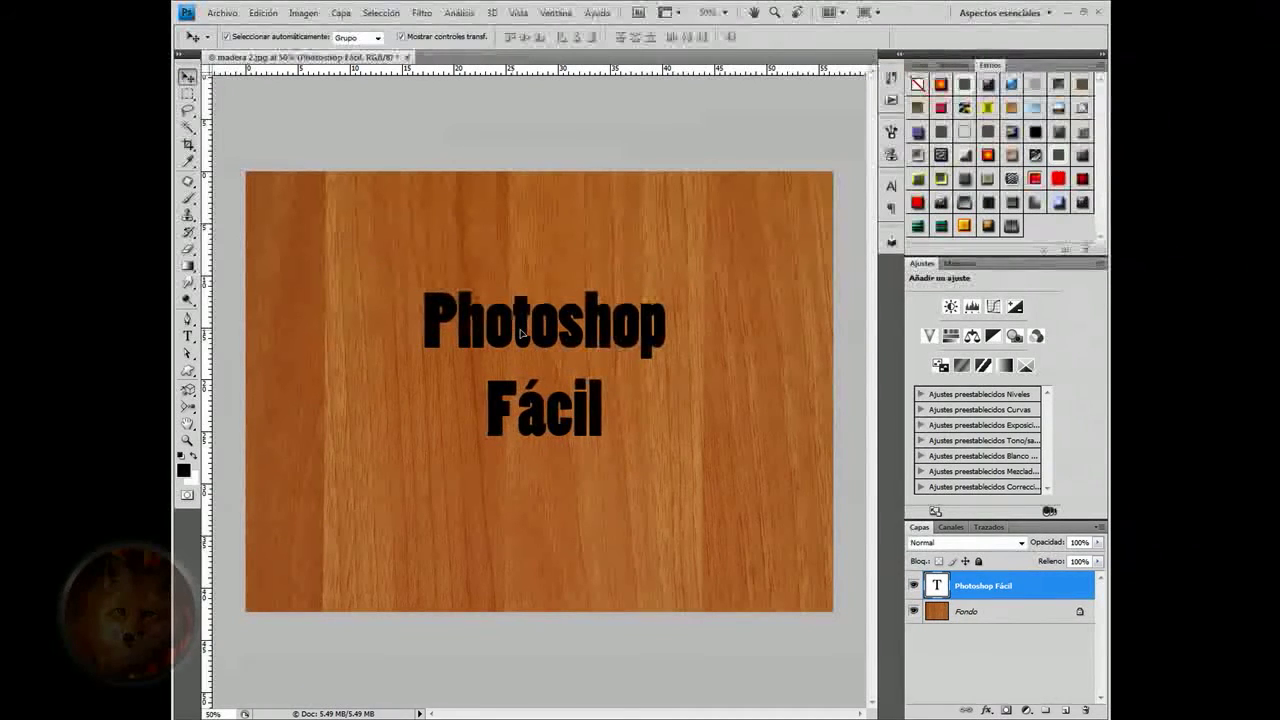
pyautogui.doubleClick(969, 592)
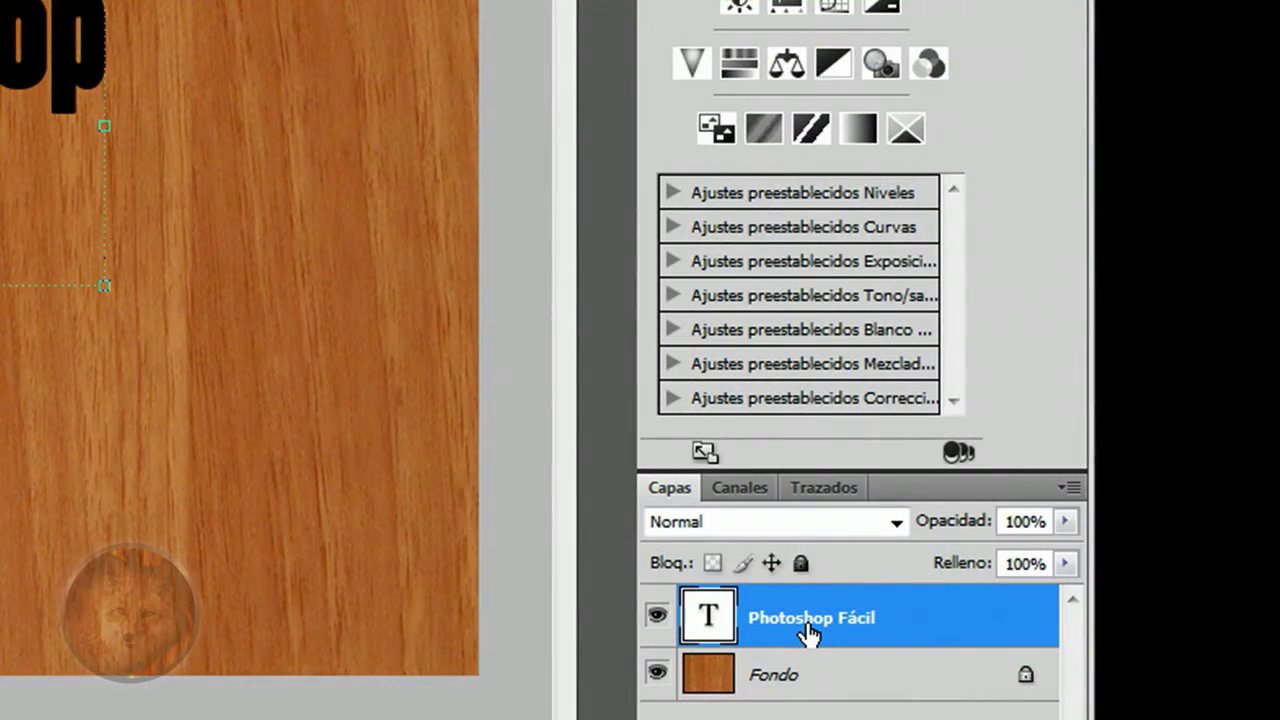
pyautogui.rightClick(808, 632)
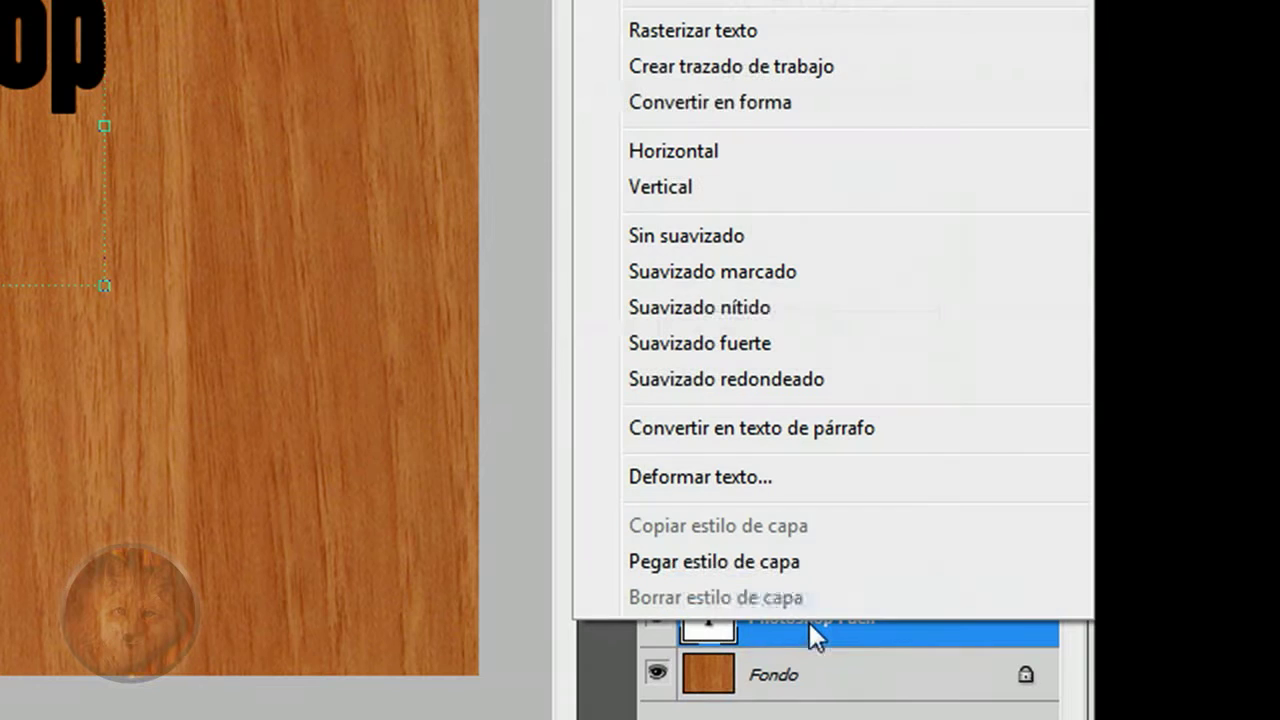
pyautogui.click(728, 38)
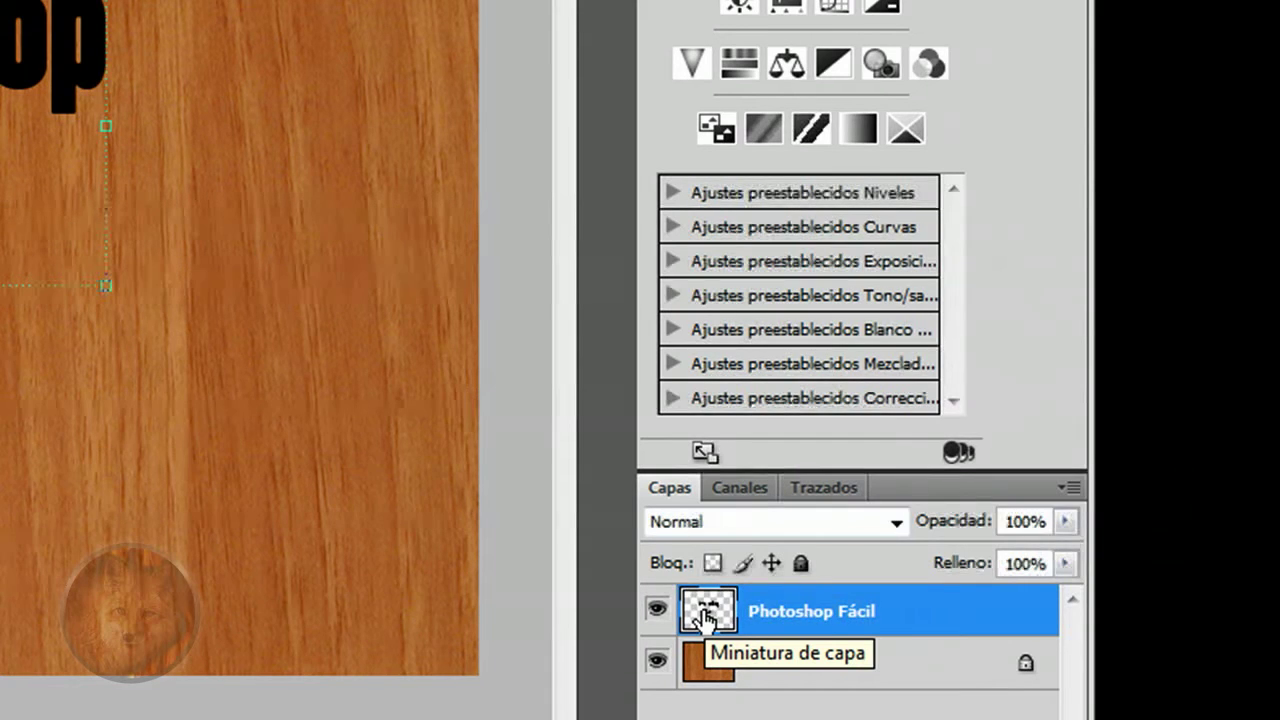
pyautogui.rightClick(706, 618)
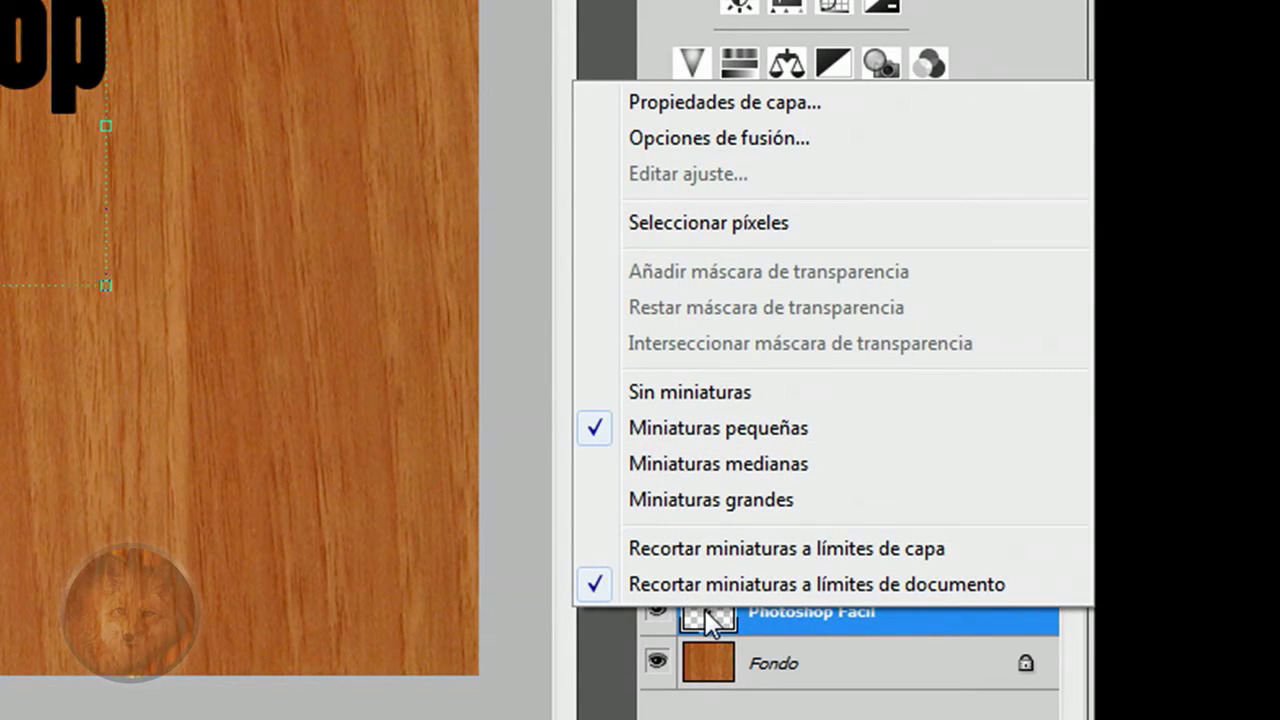
pyautogui.click(716, 224)
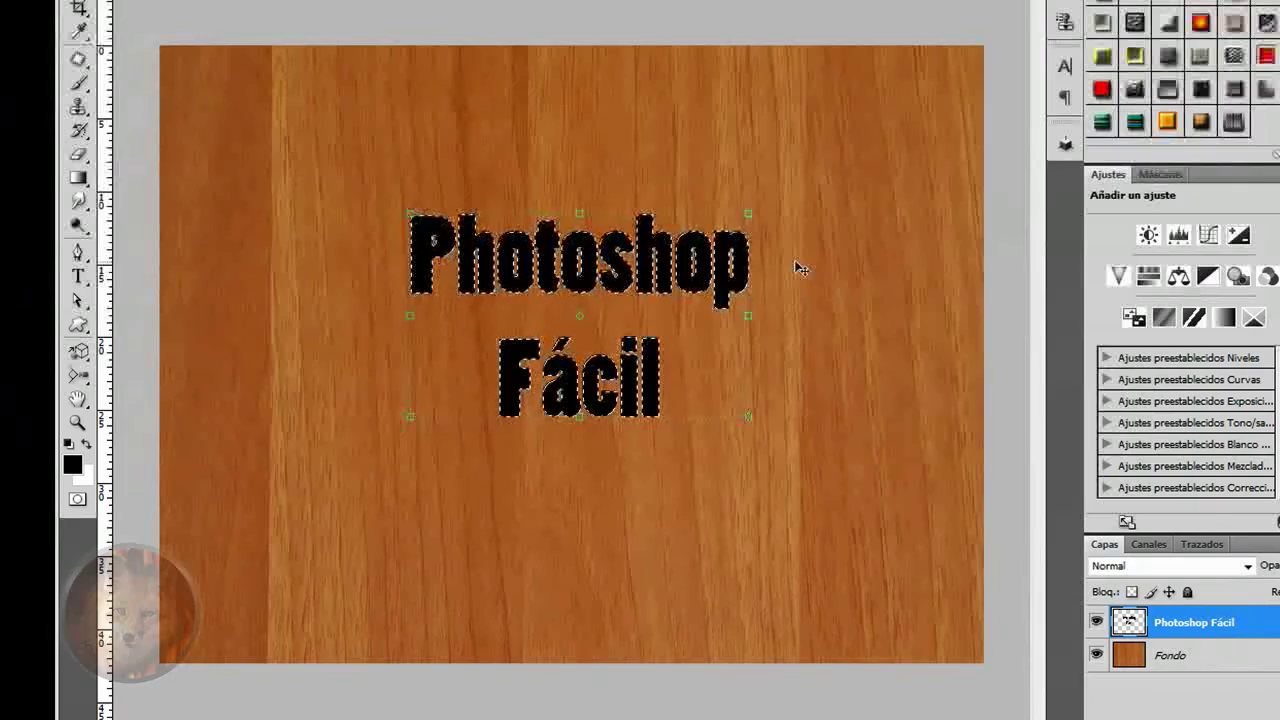
# Step: Fill the selected letters with 50% grey
pyautogui.hotkey('shift', 'BackSpace')
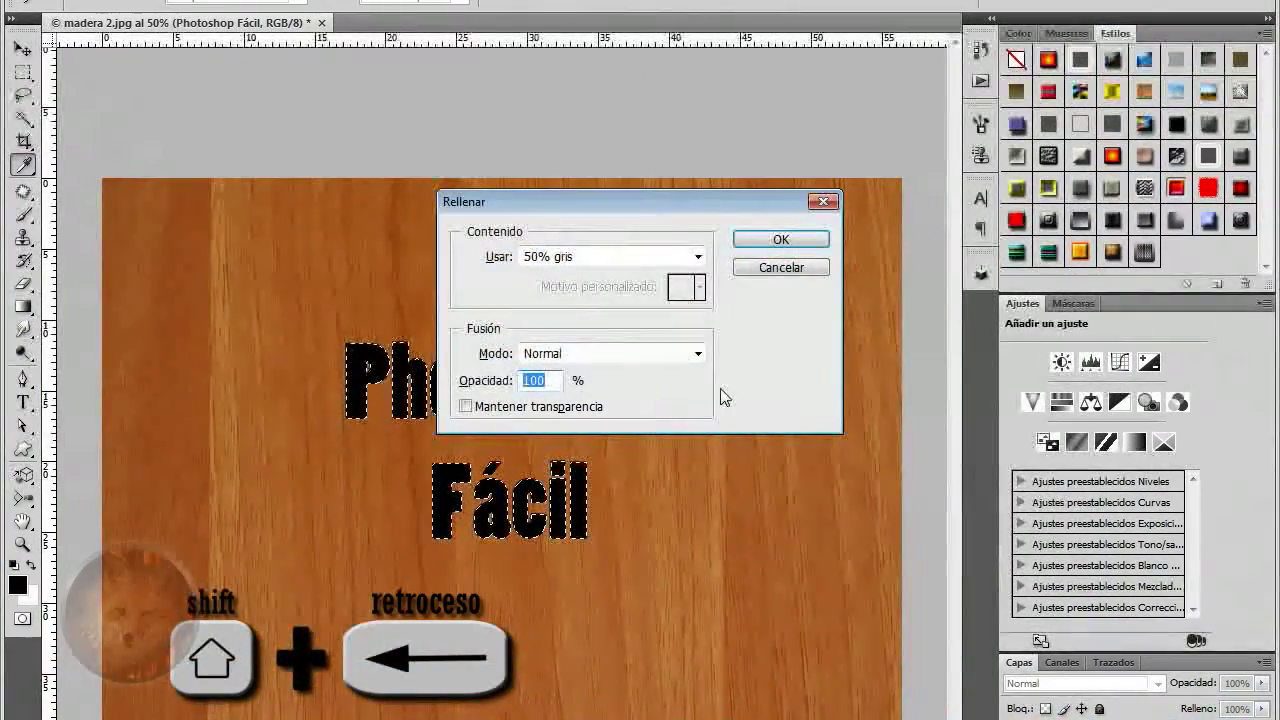
pyautogui.moveTo(597, 200); pyautogui.dragTo(609, 302)
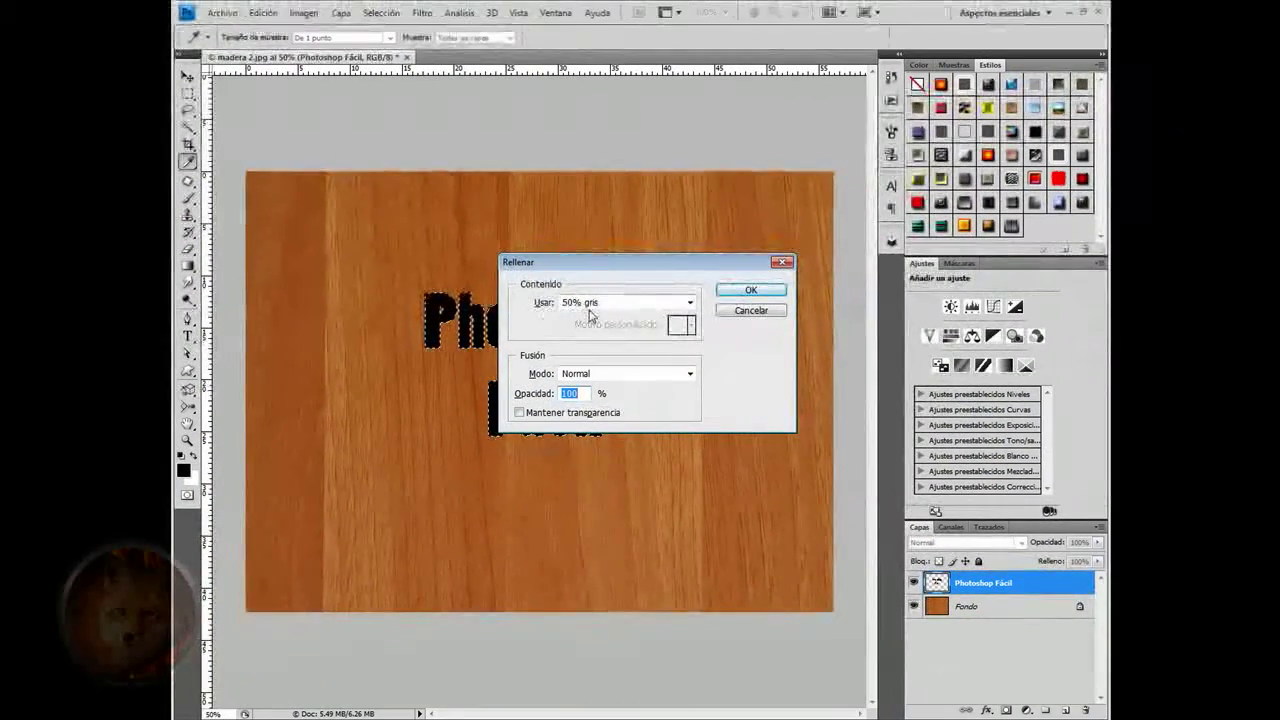
pyautogui.click(733, 294)
pyautogui.press('v')
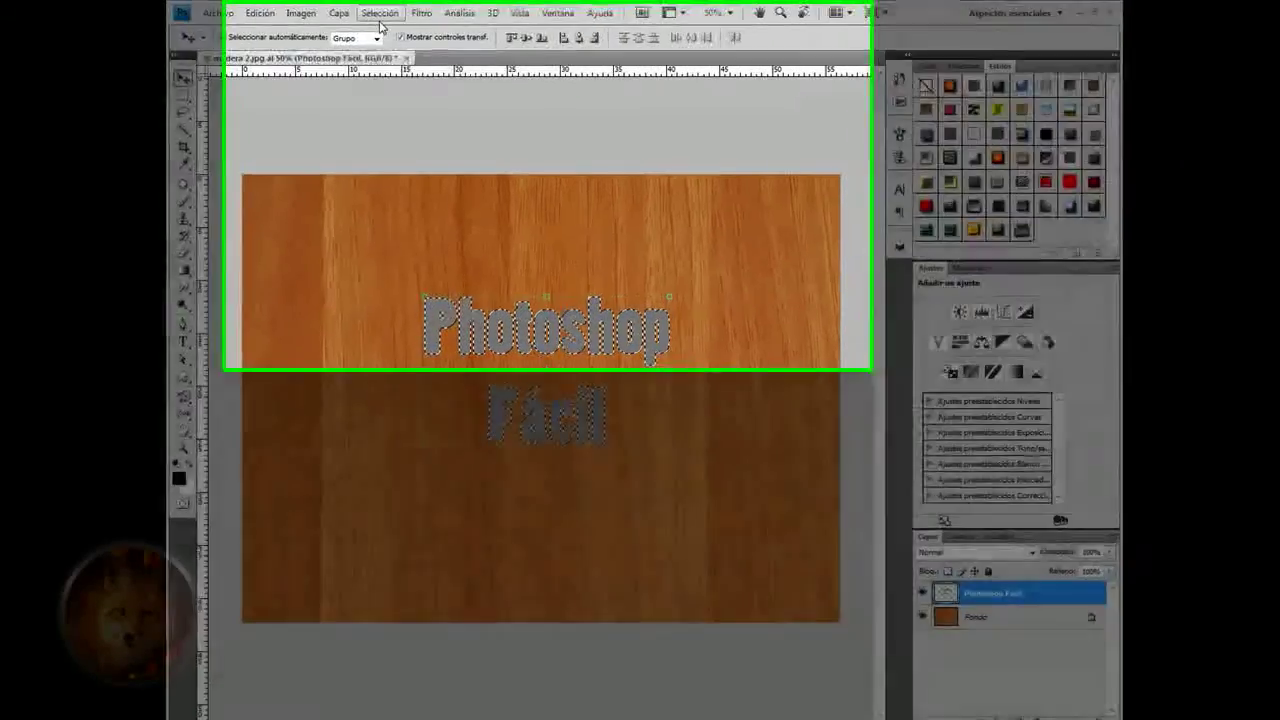
# Step: Deselect the letters and make the Fondo wood layer active
pyautogui.click(372, 12)
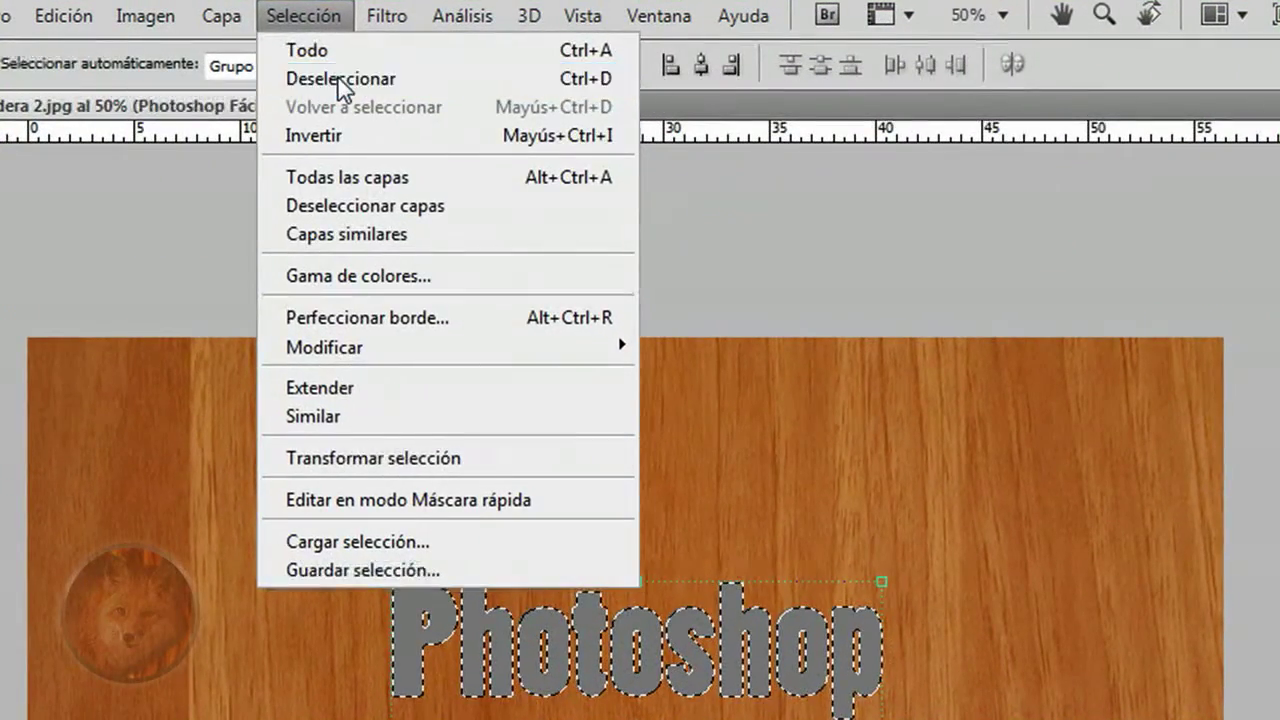
pyautogui.click(340, 80)
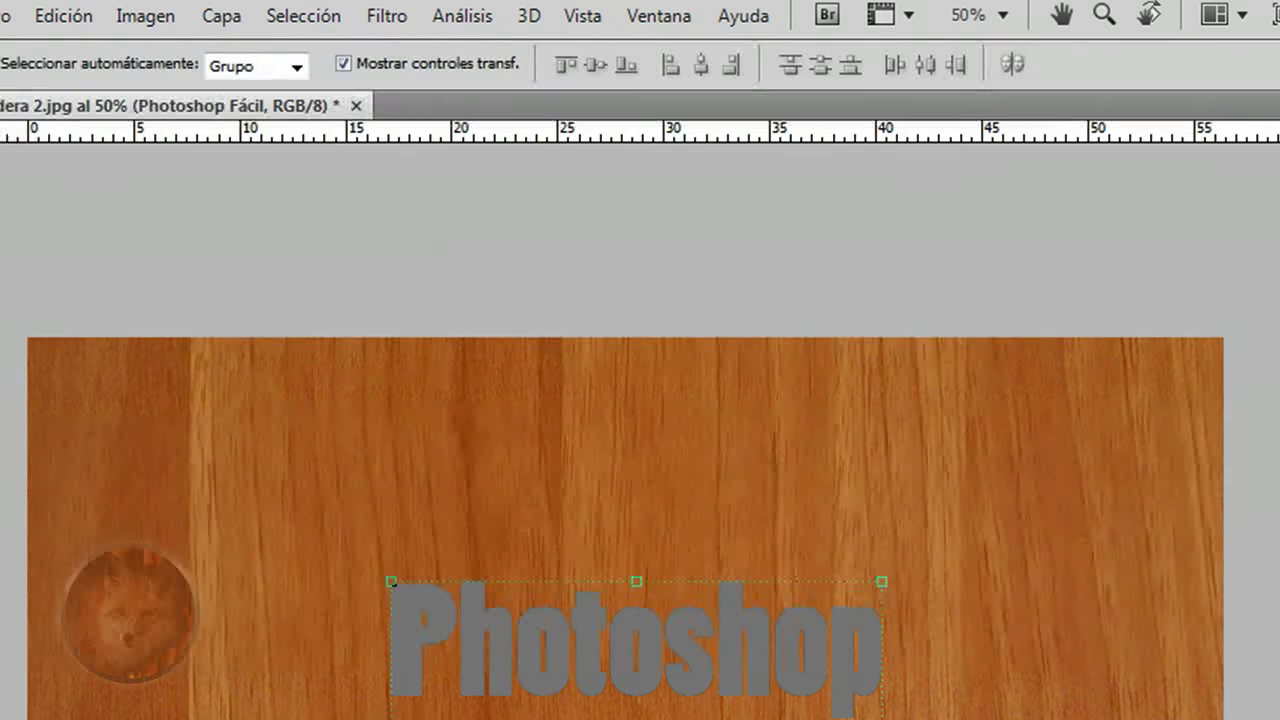
pyautogui.hotkey('alt', '[')
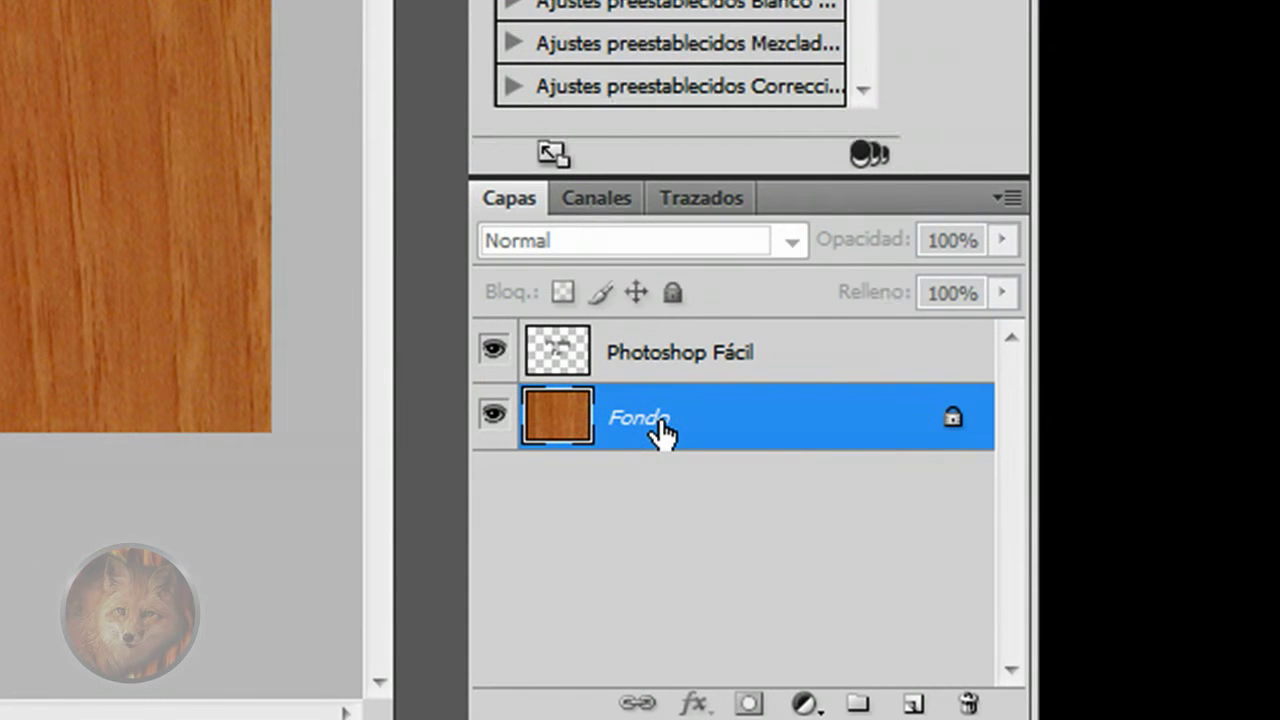
# Step: Duplicate Fondo above the text layer, blend it with Superponer, and clip it to the letters
pyautogui.moveTo(534, 420)
pyautogui.mouseDown()
pyautogui.moveTo(674, 457)
pyautogui.moveTo(862, 605)
pyautogui.moveTo(918, 700)
pyautogui.mouseUp()
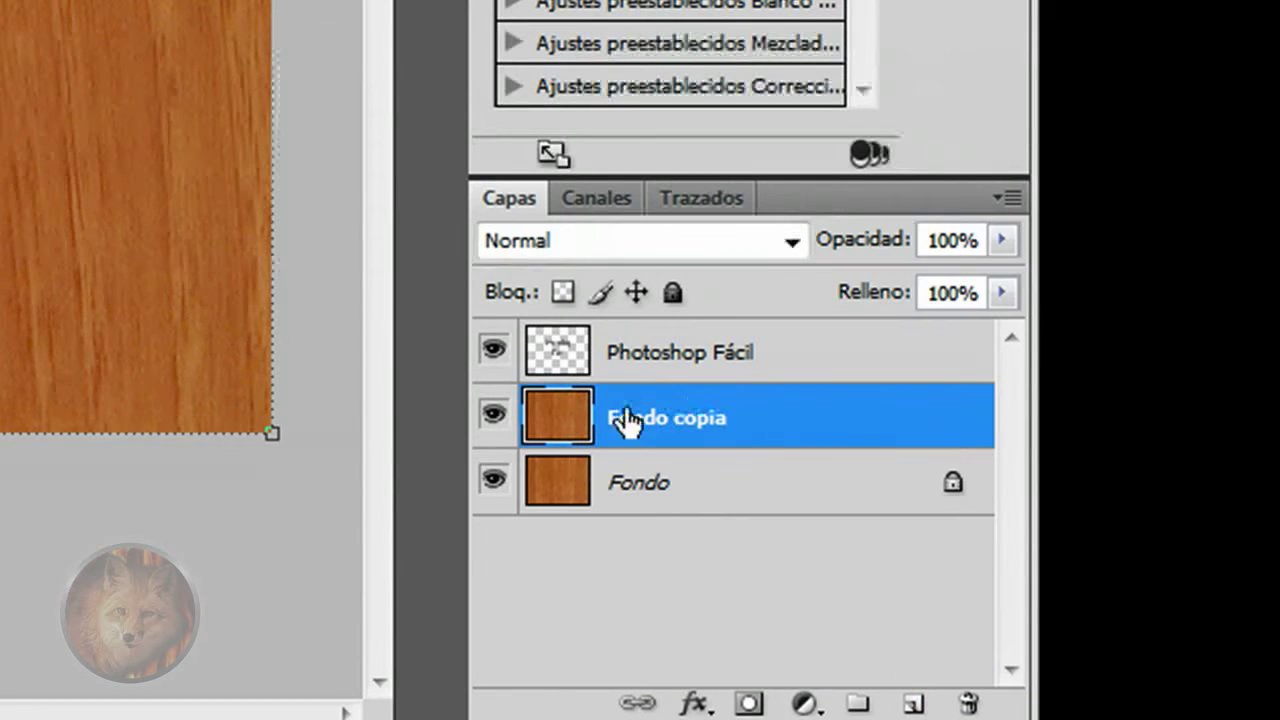
pyautogui.moveTo(558, 432); pyautogui.dragTo(574, 350)
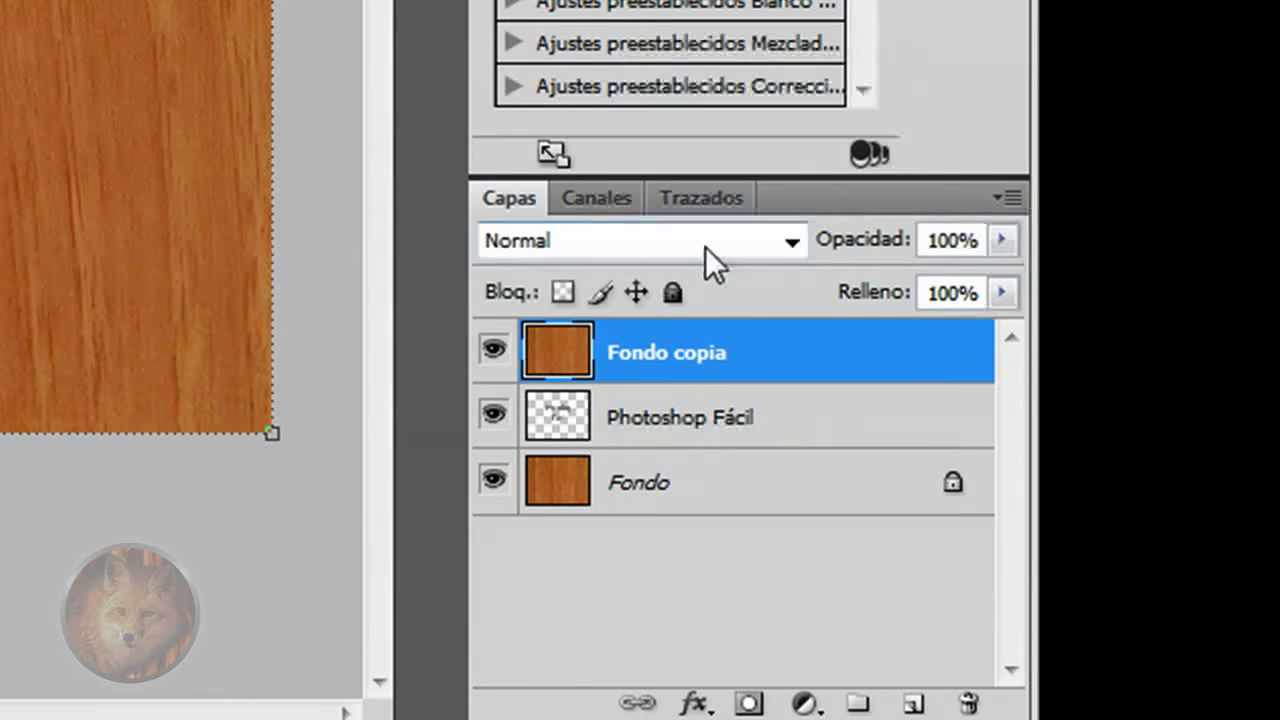
pyautogui.click(792, 242)
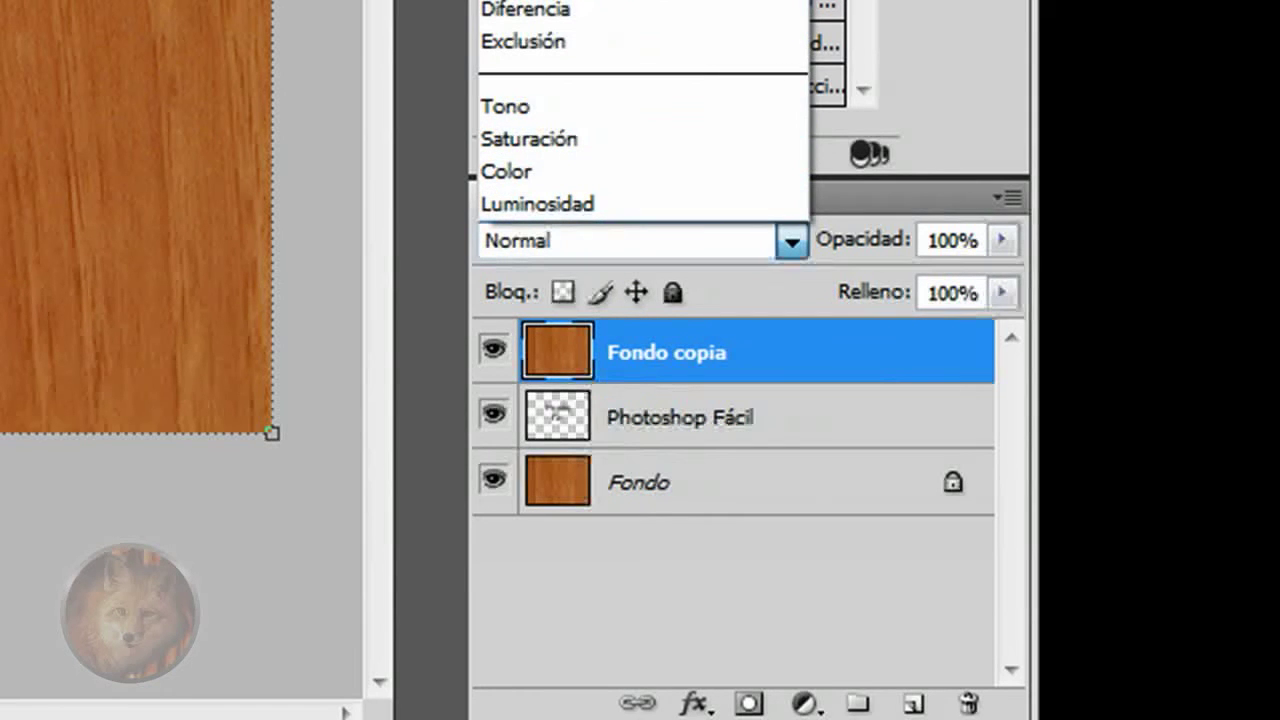
pyautogui.hotkey('alt', 'shift', 'o')
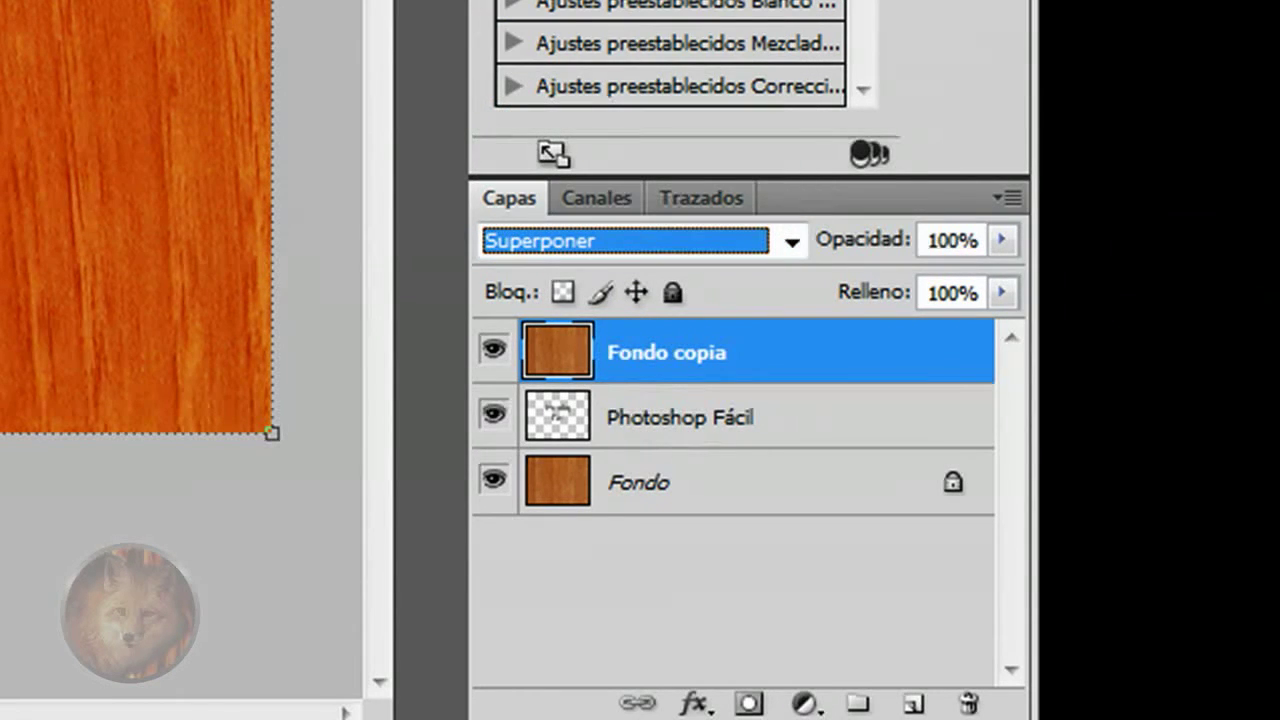
pyautogui.click(617, 427)
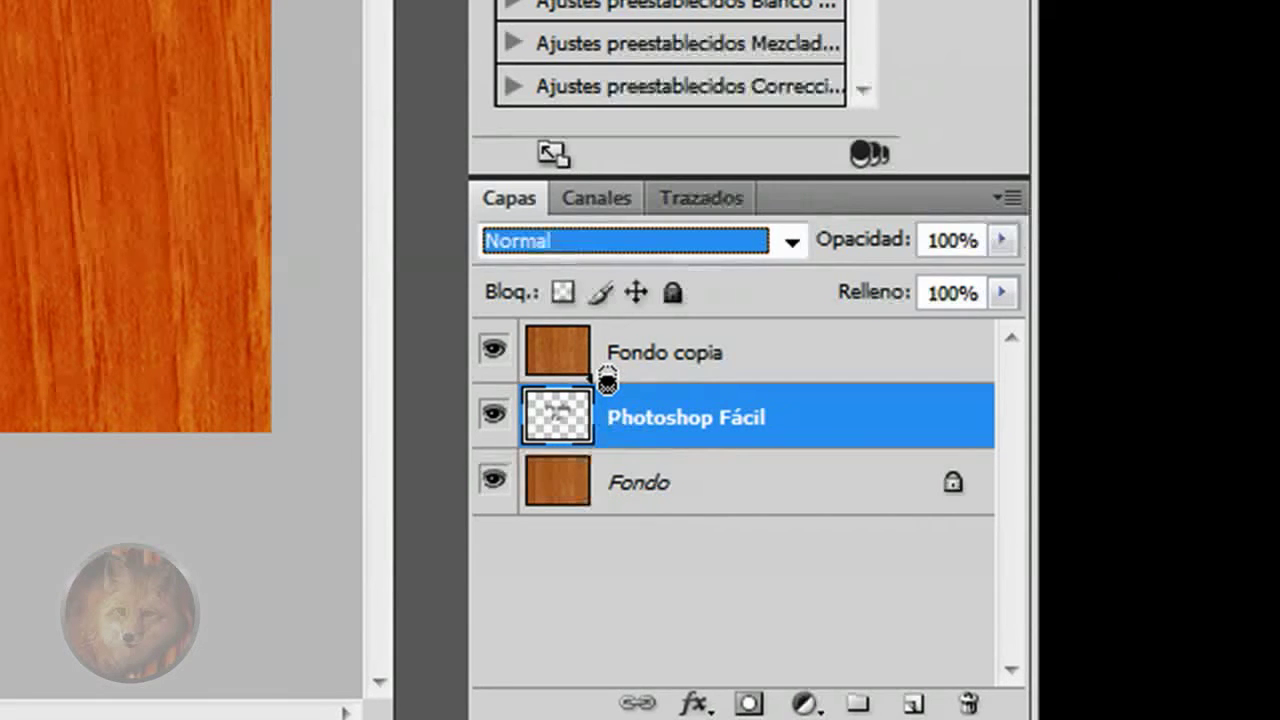
pyautogui.keyDown('alt'); pyautogui.click(607, 381); pyautogui.keyUp('alt')
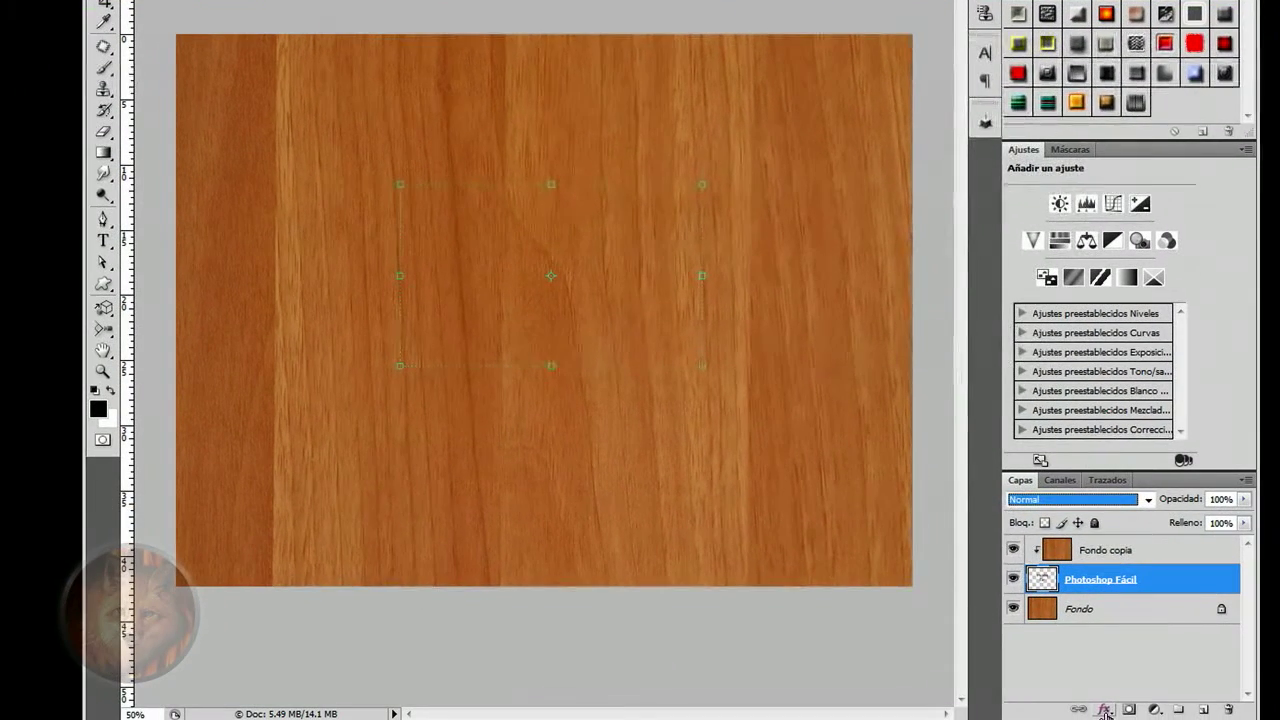
# Step: Add a Sombra paralela at about 172° and 8 px plus an inner Bisel y relieve
pyautogui.click(1103, 711)
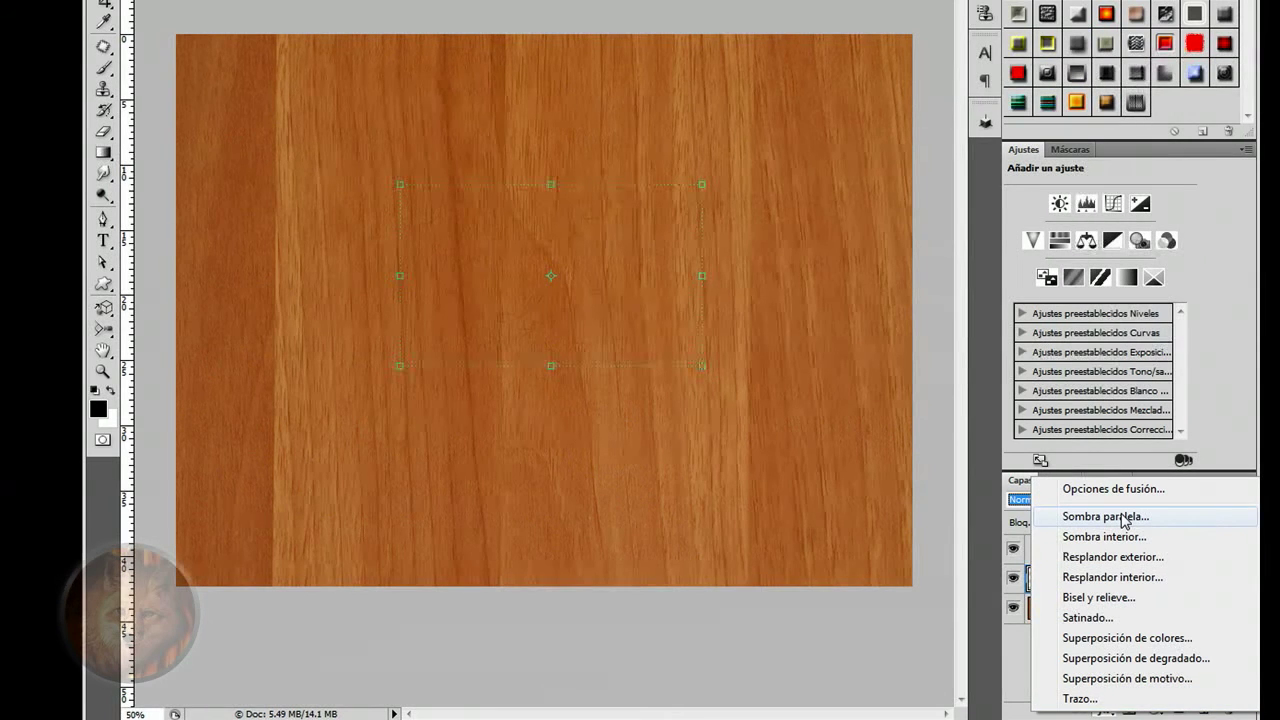
pyautogui.click(1104, 516)
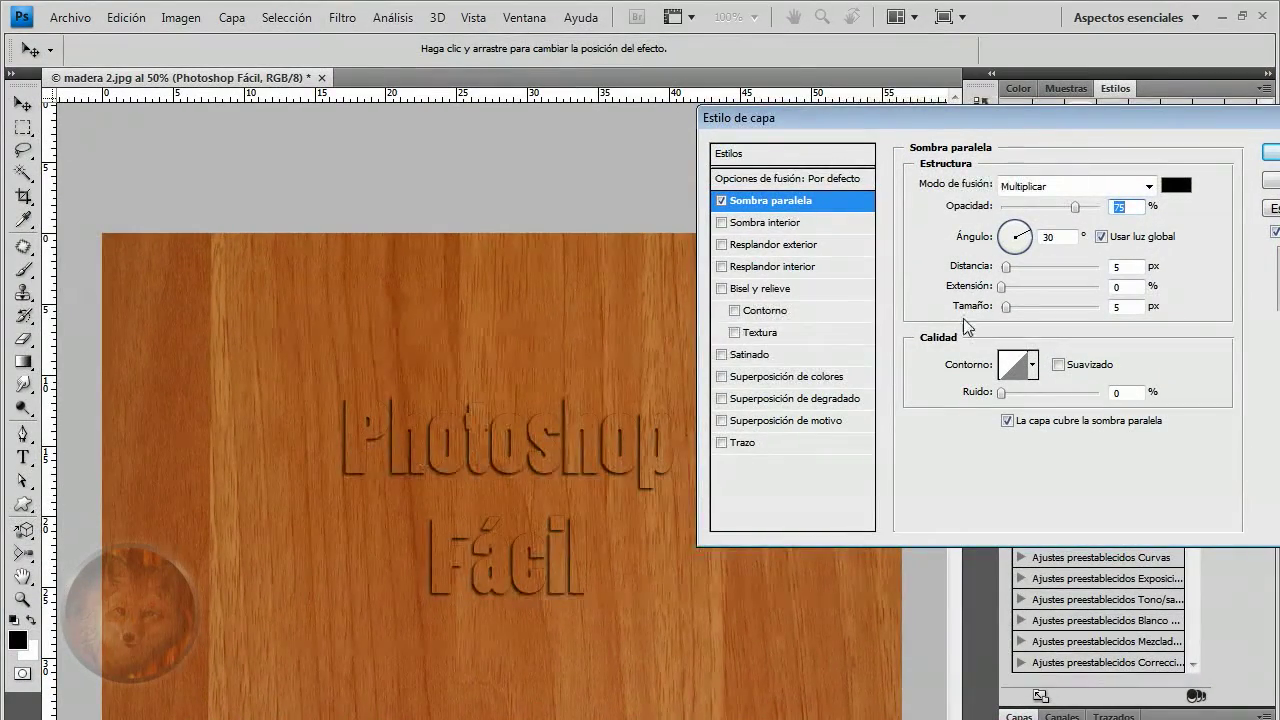
pyautogui.moveTo(505, 437)
pyautogui.mouseDown()
pyautogui.moveTo(541, 436)
pyautogui.moveTo(521, 436)
pyautogui.mouseUp()
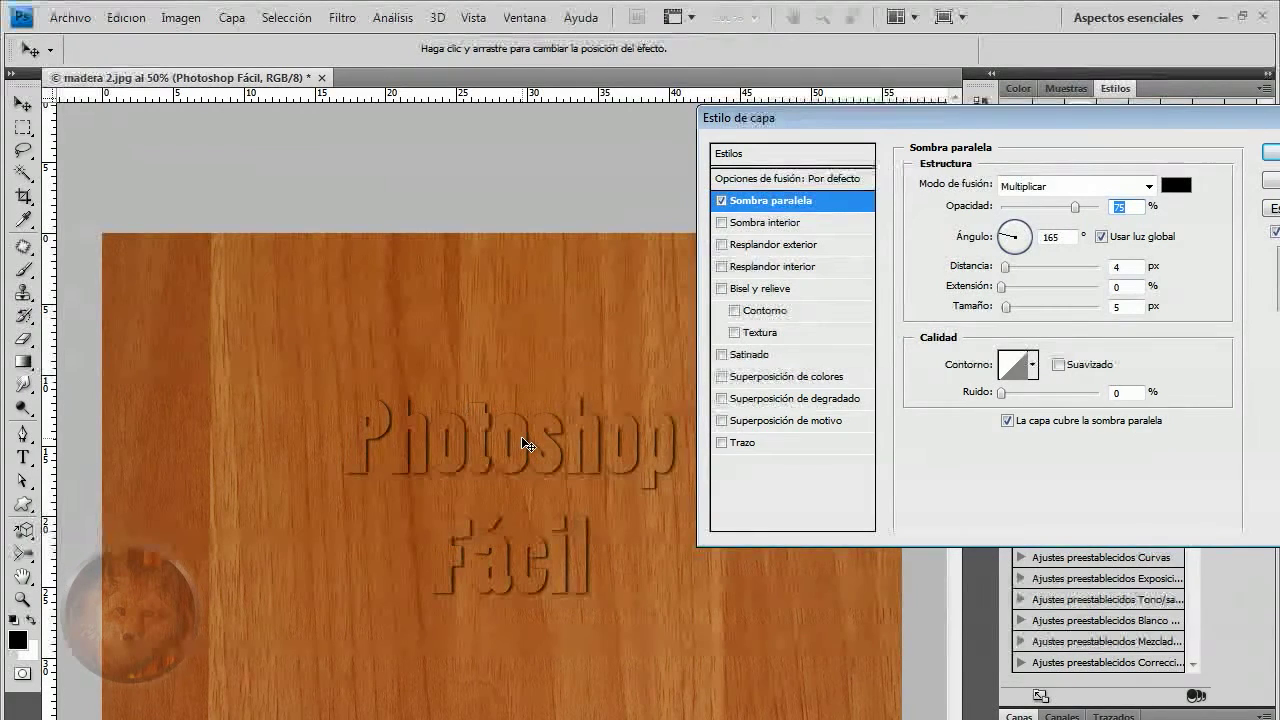
pyautogui.moveTo(523, 443); pyautogui.dragTo(529, 445)
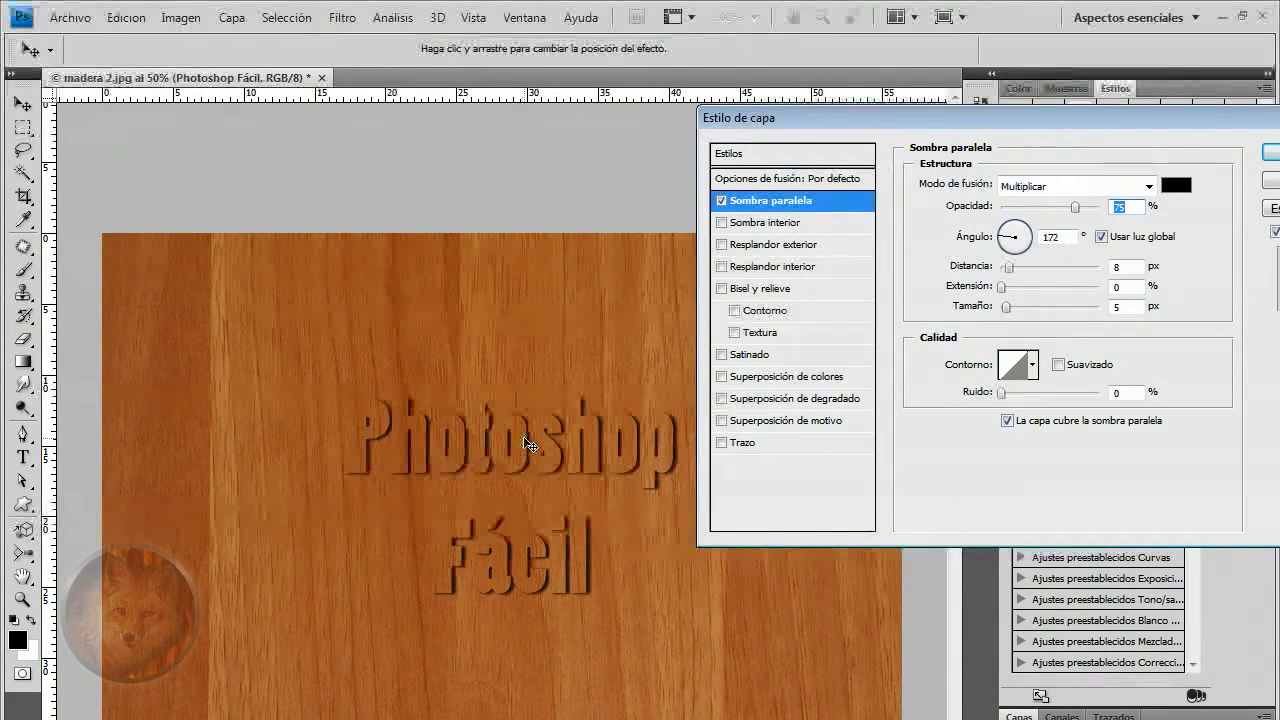
pyautogui.click(756, 296)
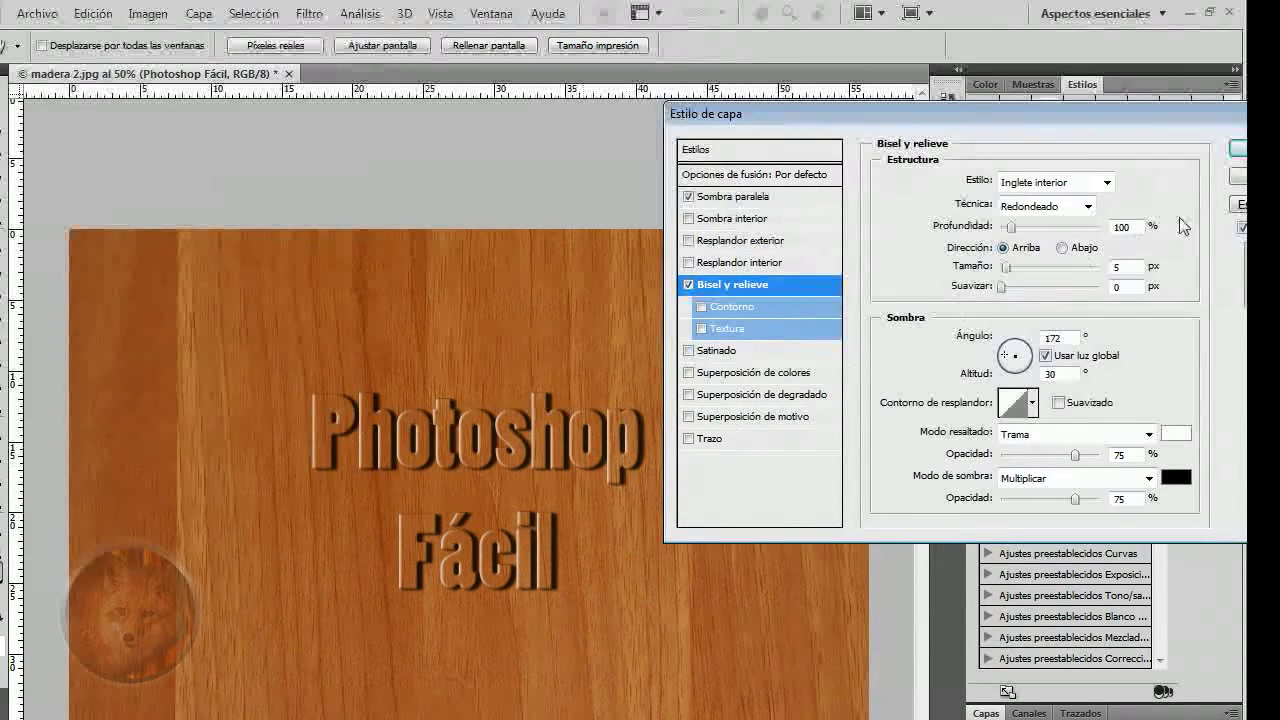
pyautogui.click(1238, 155)
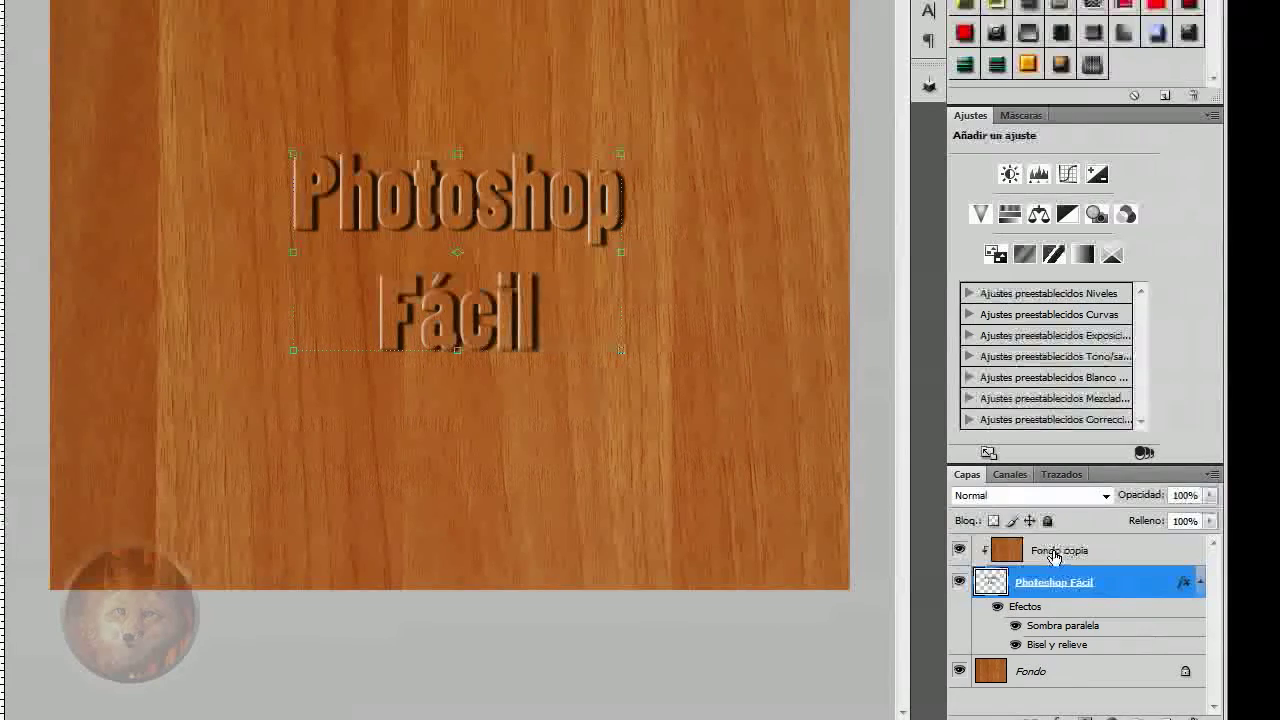
# Step: Merge the Fondo copia wood layer and the Photoshop Fácil text into one layer
pyautogui.click(1053, 556)
pyautogui.click(1055, 582)
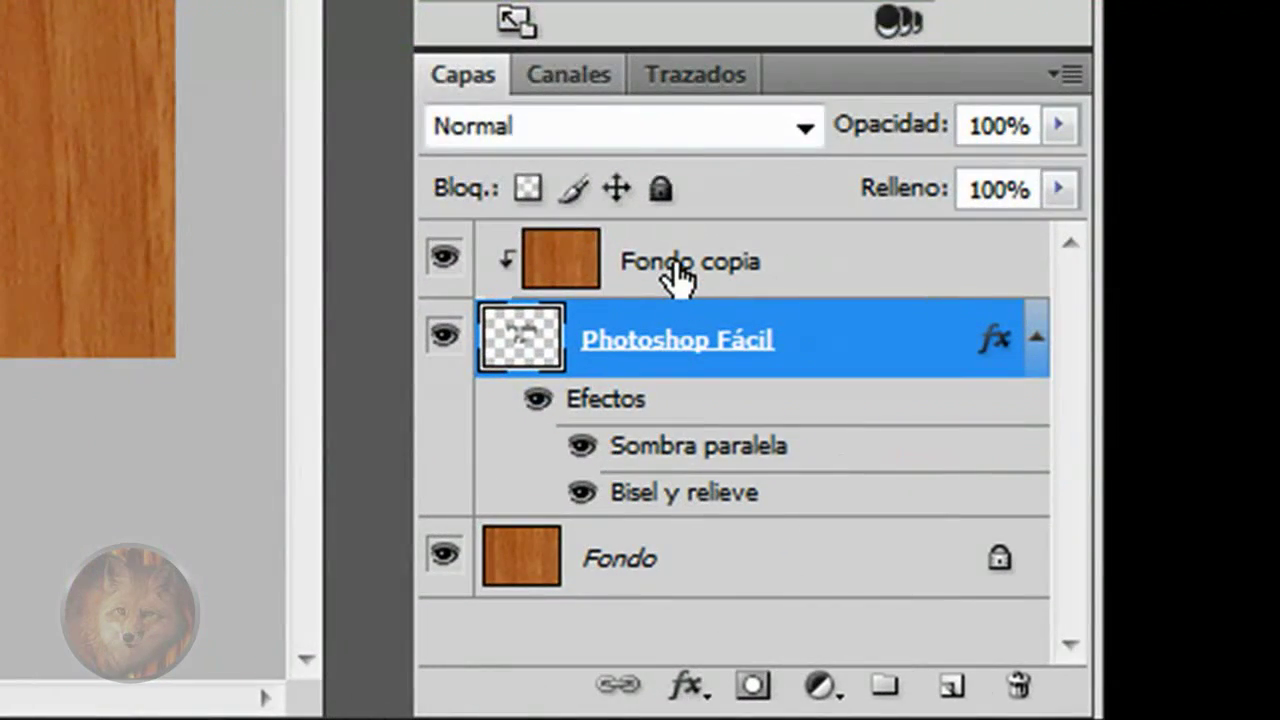
pyautogui.keyDown('shift'); pyautogui.click(676, 270); pyautogui.keyUp('shift')
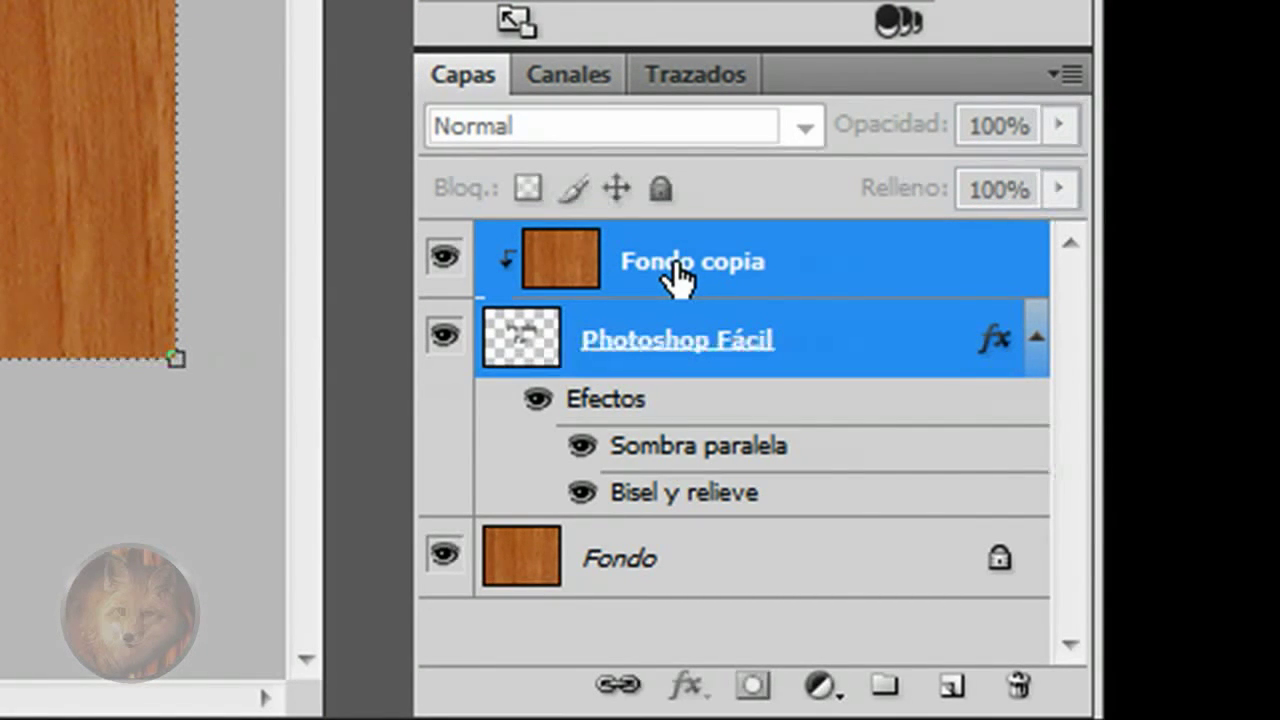
pyautogui.hotkey('ctrl', 'e')
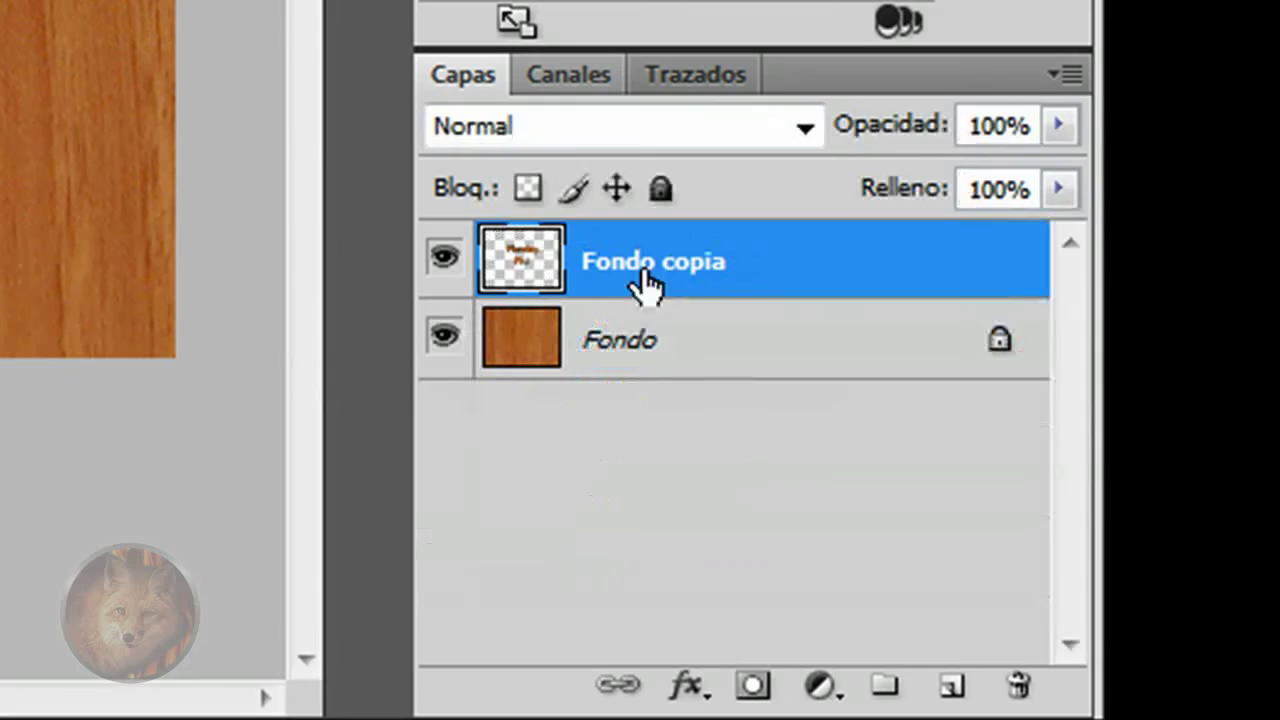
# Step: Nudge the merged carved text slightly up and left on the wood background
pyautogui.click(444, 339)
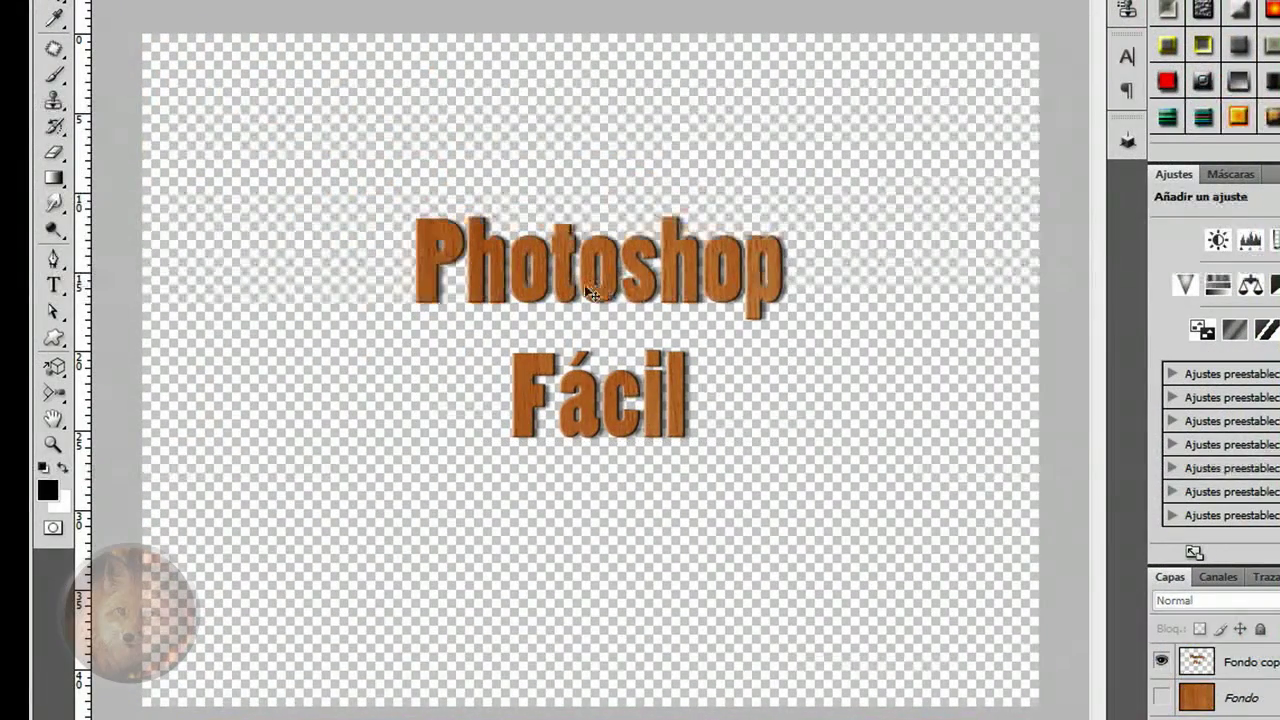
pyautogui.moveTo(564, 288)
pyautogui.mouseDown()
pyautogui.moveTo(560, 186)
pyautogui.moveTo(493, 159)
pyautogui.moveTo(556, 176)
pyautogui.moveTo(564, 268)
pyautogui.mouseUp()
pyautogui.hotkey('ctrl', 't')
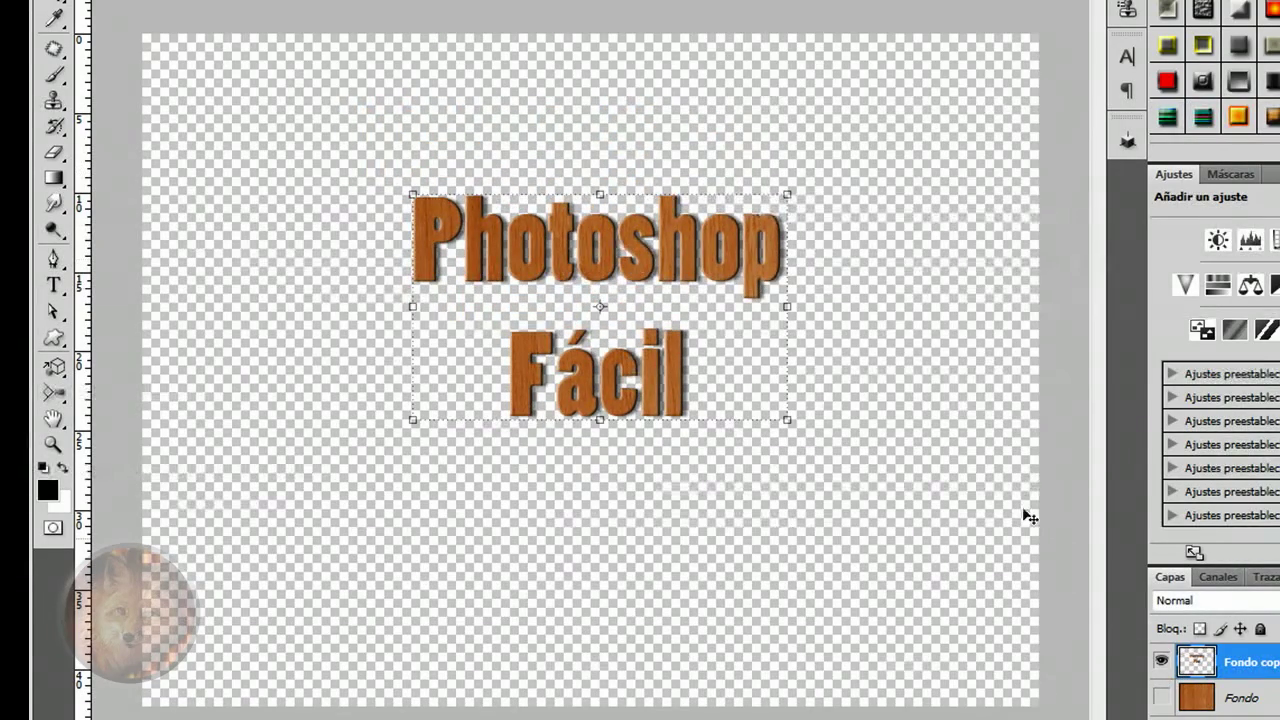
pyautogui.click(1161, 697)
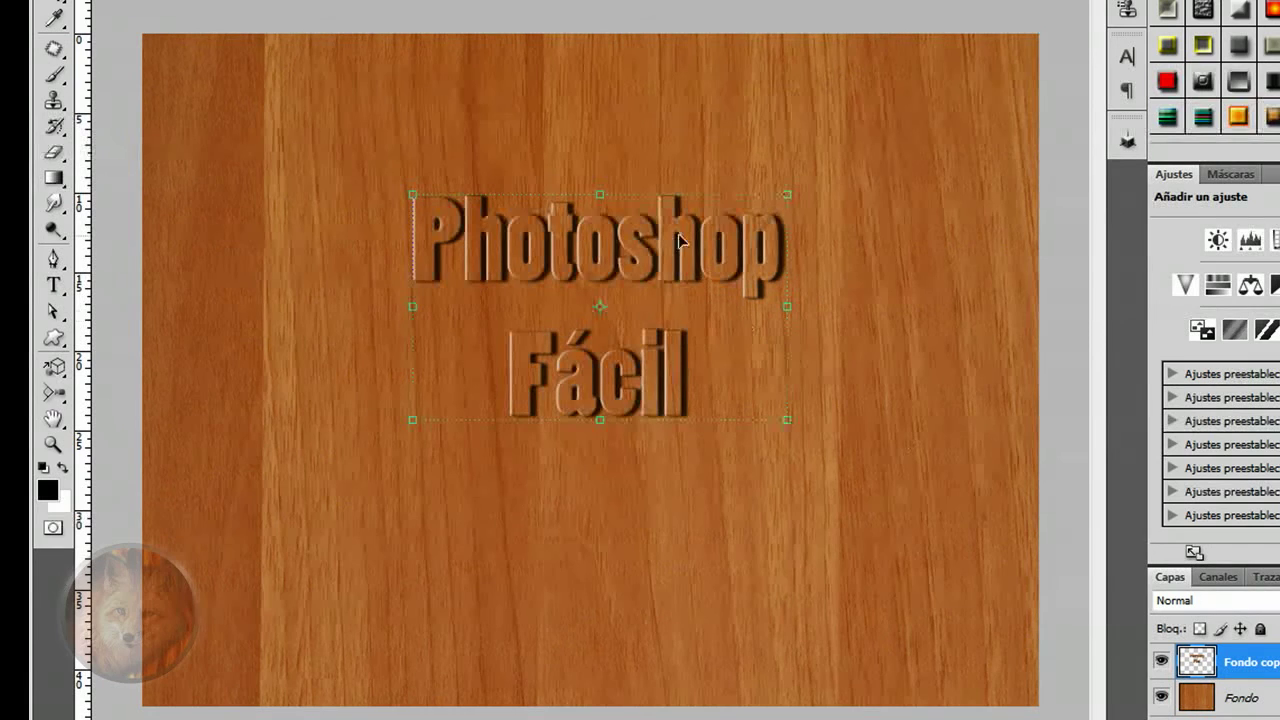
pyautogui.moveTo(672, 233); pyautogui.dragTo(665, 232)
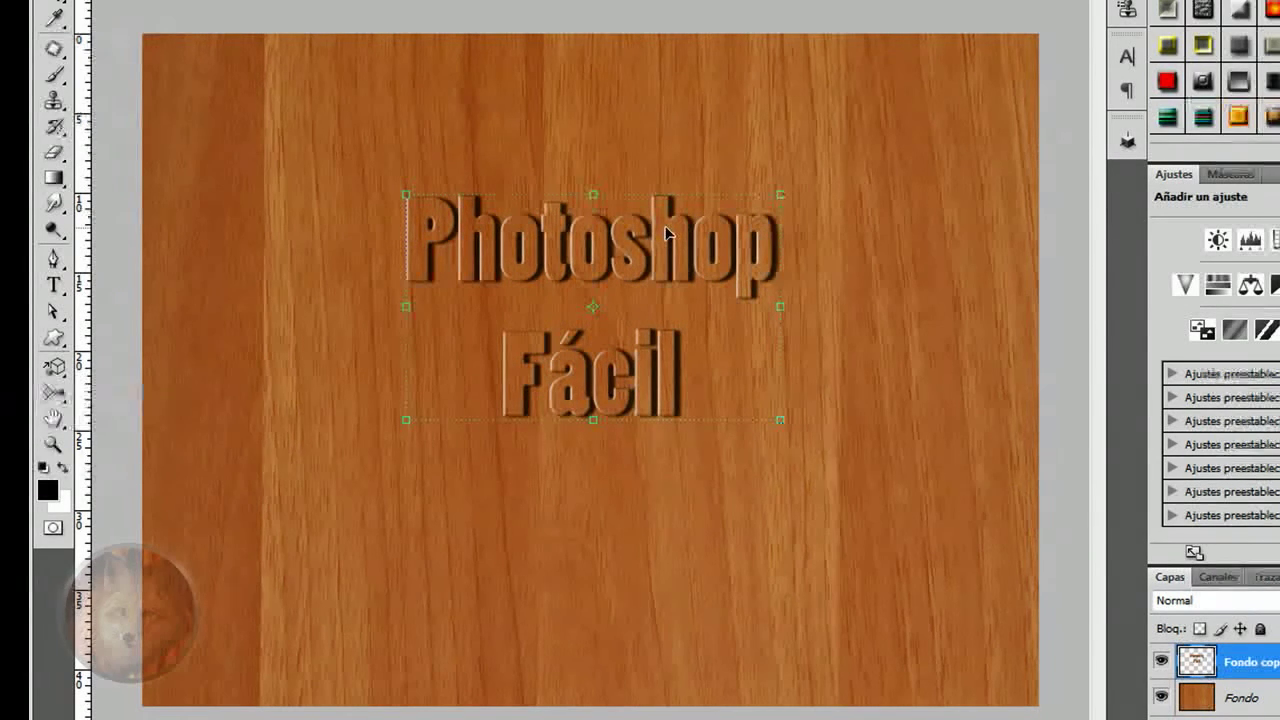